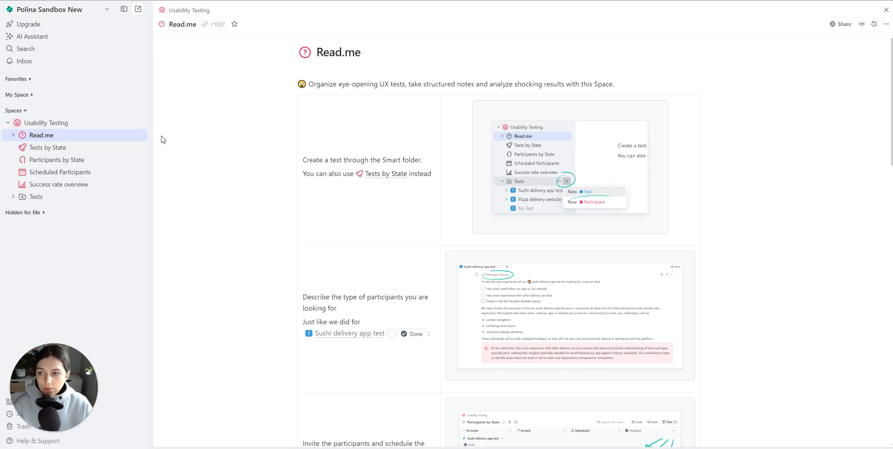
Open the Tests by State board and start a new test card in the To do column.
click(125, 152)
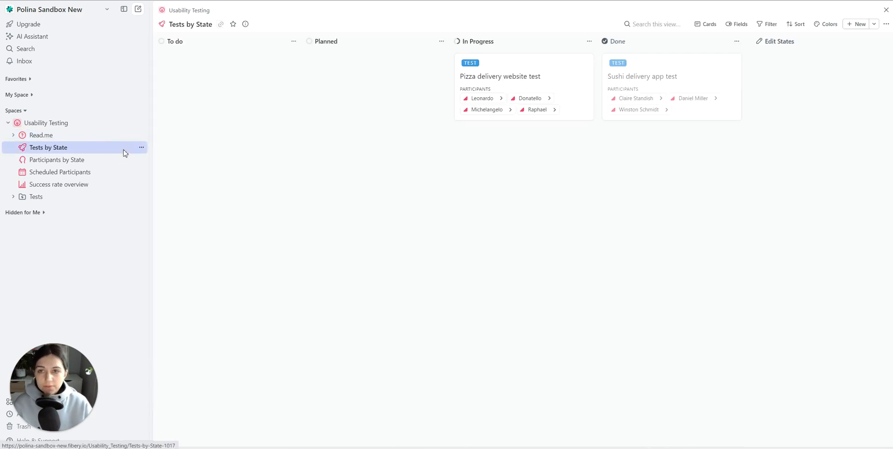
click(221, 61)
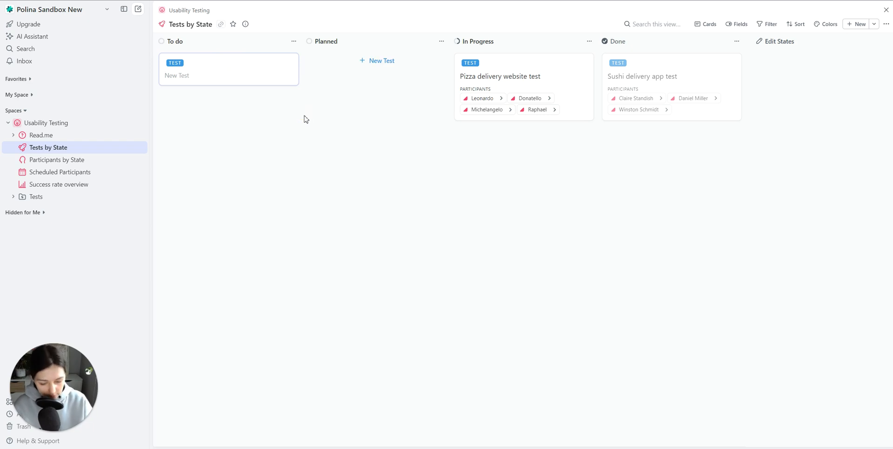
text(Туц здфттув еуые)
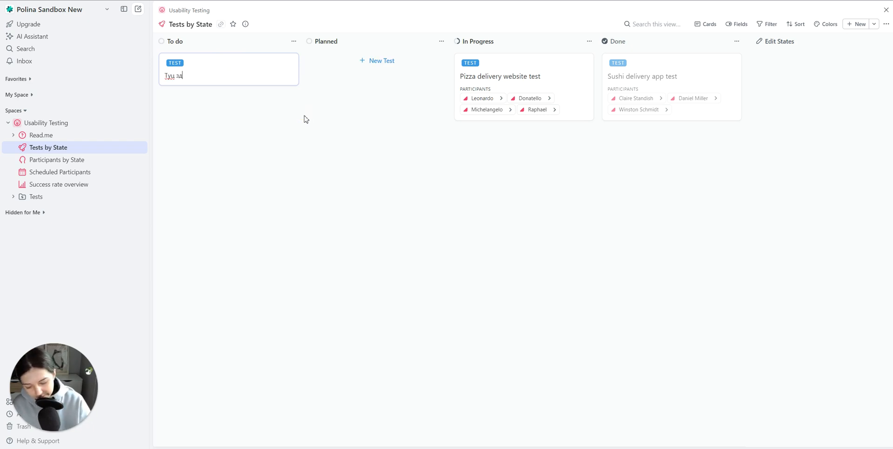
key(BackSpace)
key(BackSpace)
key(BackSpace)
key(BackSpace)
key(BackSpace)
key(BackSpace)
key(BackSpace)
key(BackSpace)
key(BackSpace)
key(BackSpace)
key(BackSpace)
key(BackSpace)
key(BackSpace)
key(BackSpace)
key(BackSpace)
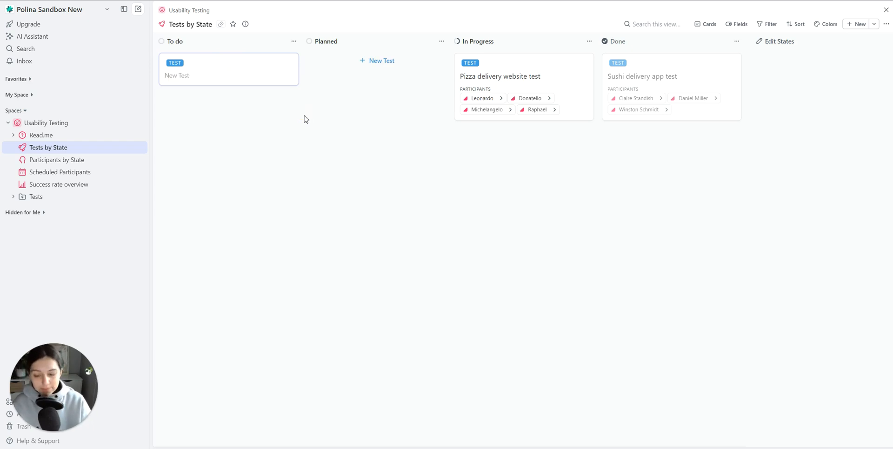
Name the new To do card "New planned test" and finish adding tests.
text(New planned)
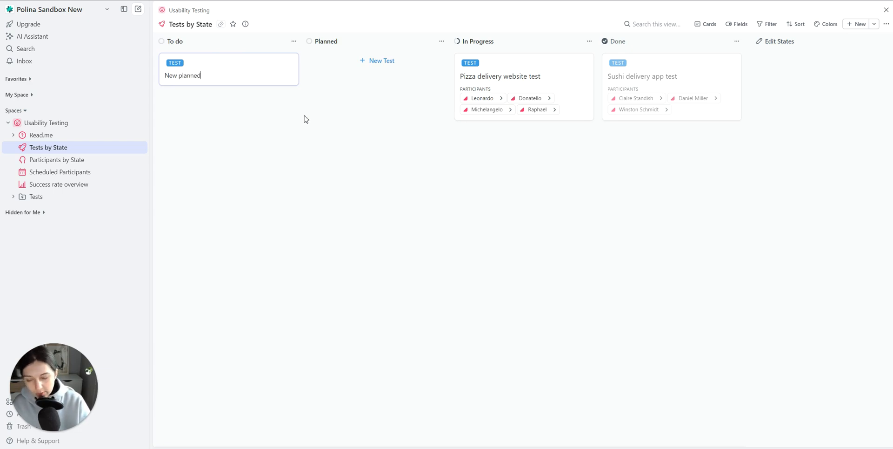
text( test)
key(Return)
key(Escape)
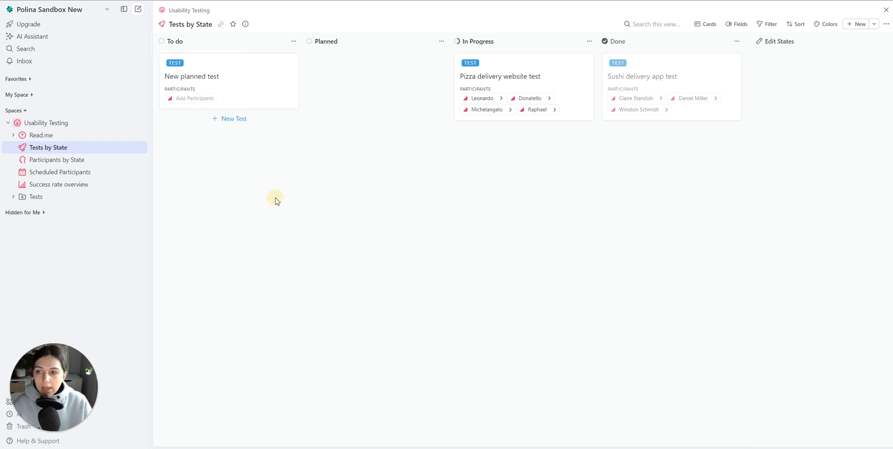
Expand the Tests smart folder and create another new test directly from it.
click(13, 197)
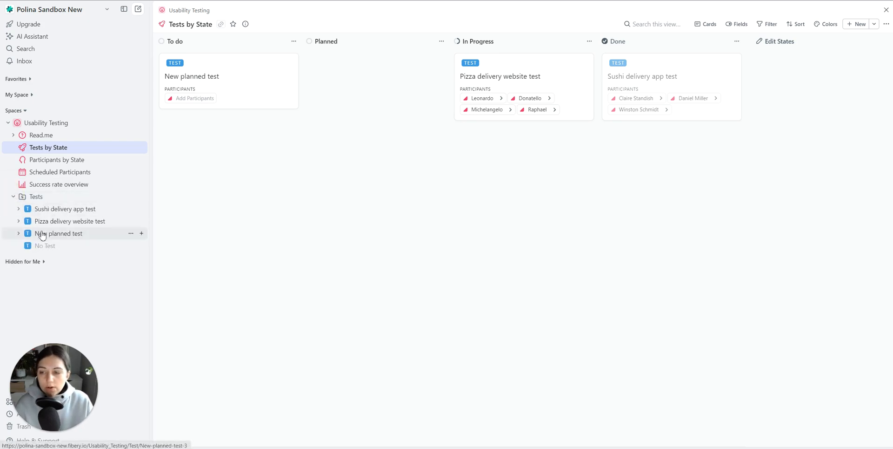
click(141, 196)
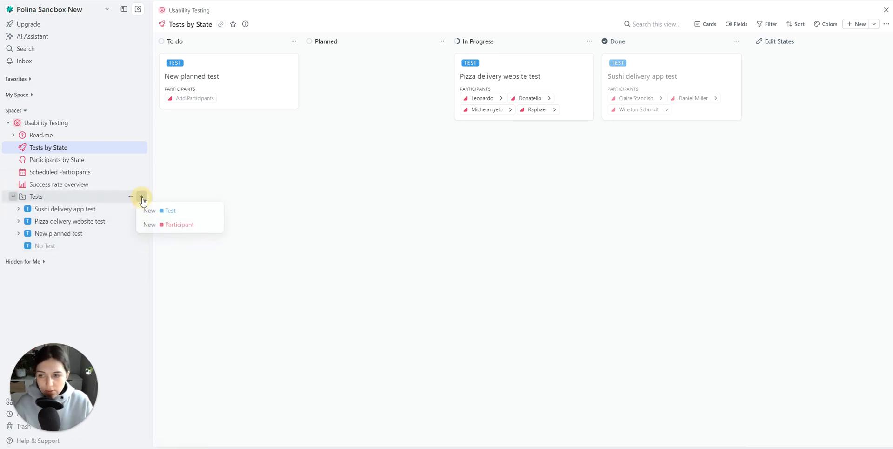
click(147, 211)
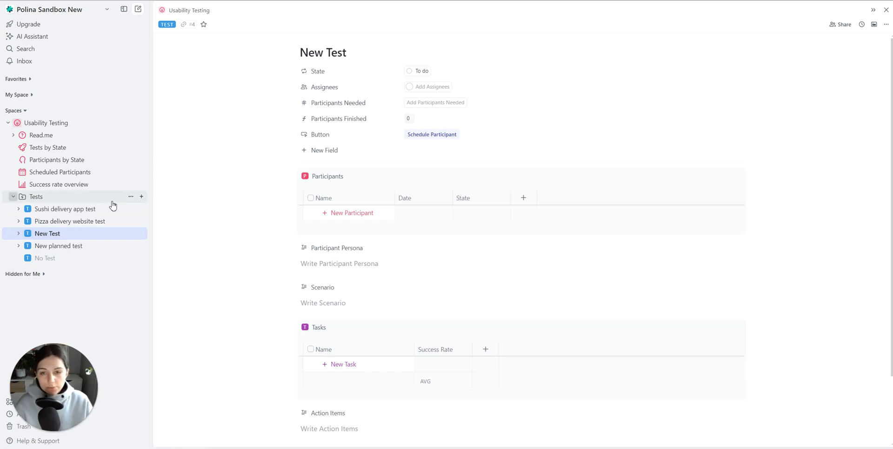
Review the Read.me guidance on describing participants and the Participant Persona example in the Sushi delivery app test.
click(77, 135)
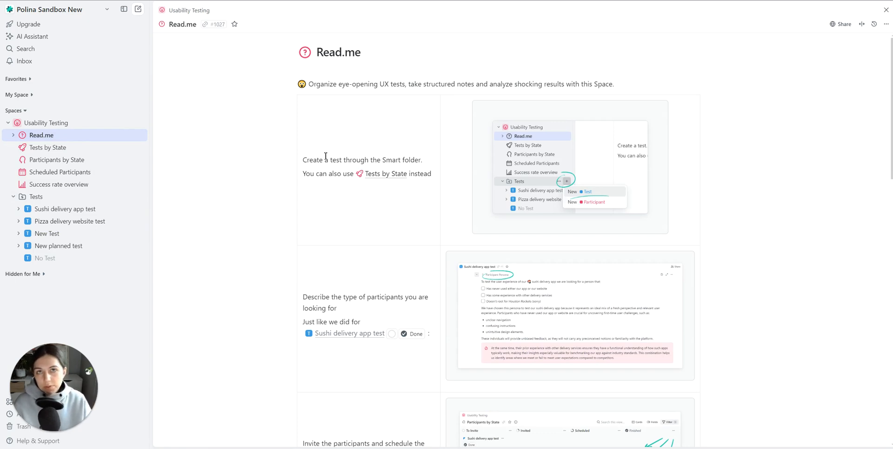
scroll(284, 124, down, 1)
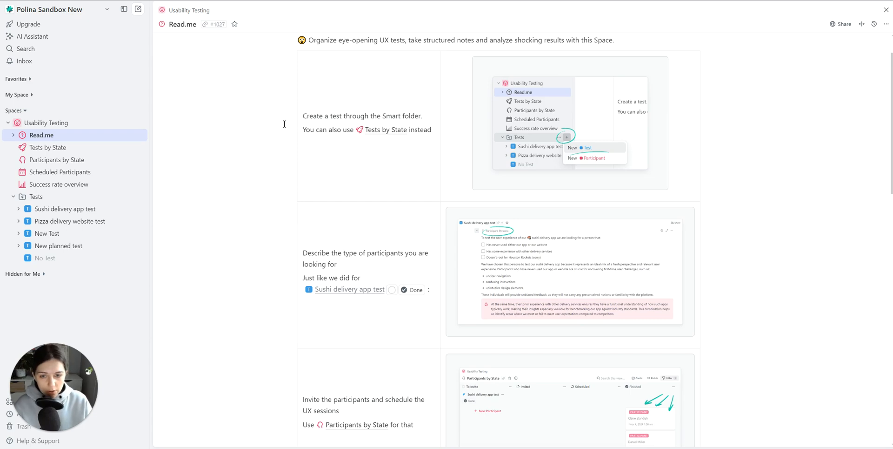
scroll(282, 127, down, 1)
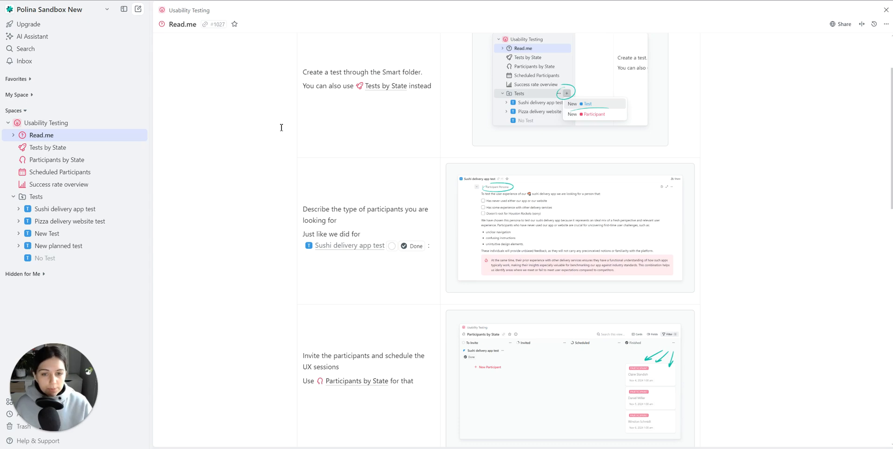
scroll(282, 127, down, 1)
click(336, 205)
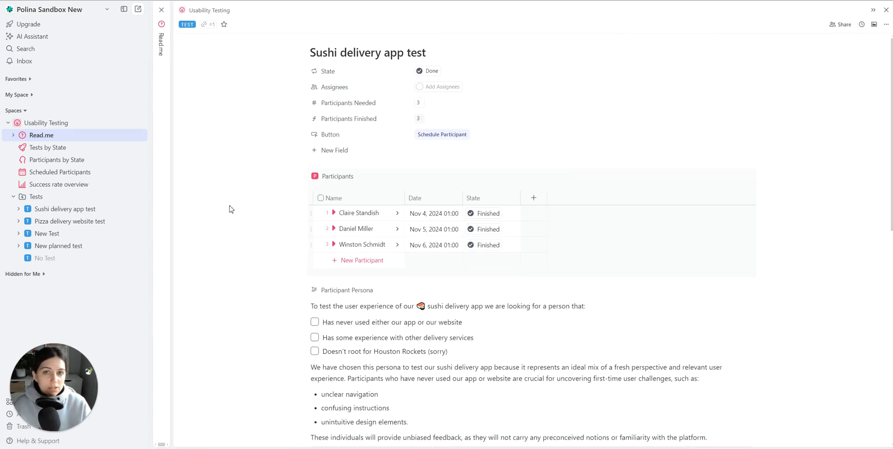
scroll(234, 194, down, 3)
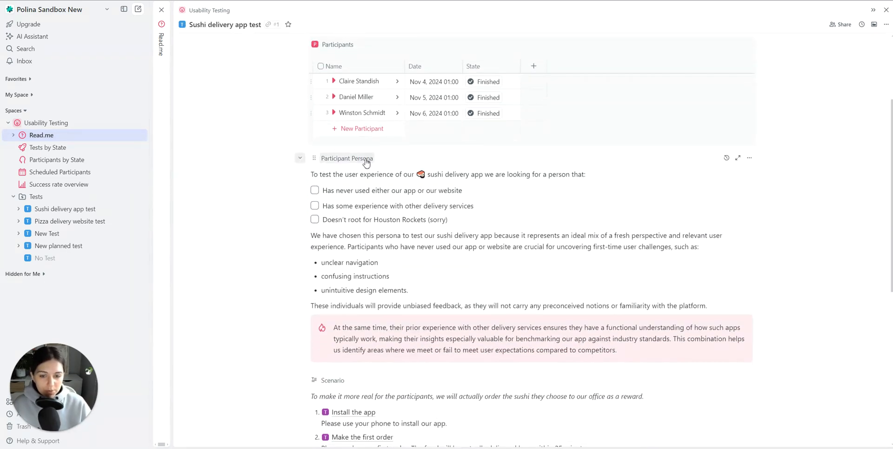
In New planned test's Participant Persona field, ask the AI to "Generate random persona profile, 2 paragraphs".
click(38, 247)
scroll(215, 239, down, 1)
click(324, 222)
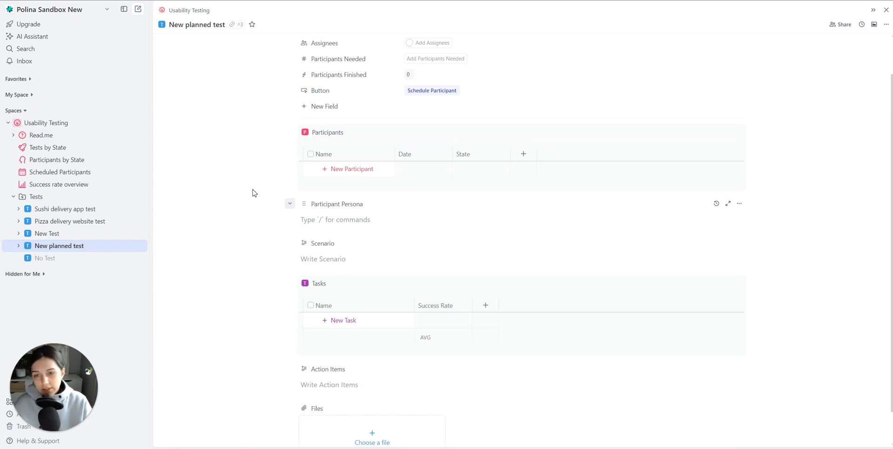
text(/)
key(Return)
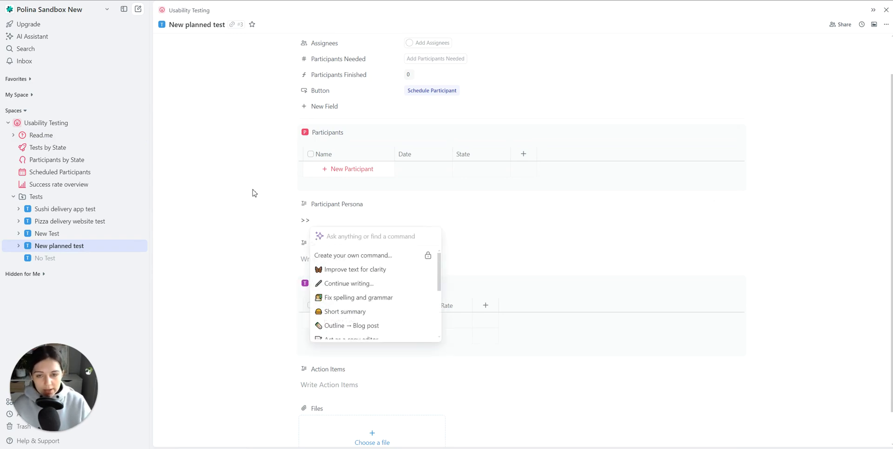
text(Generate random persona profile)
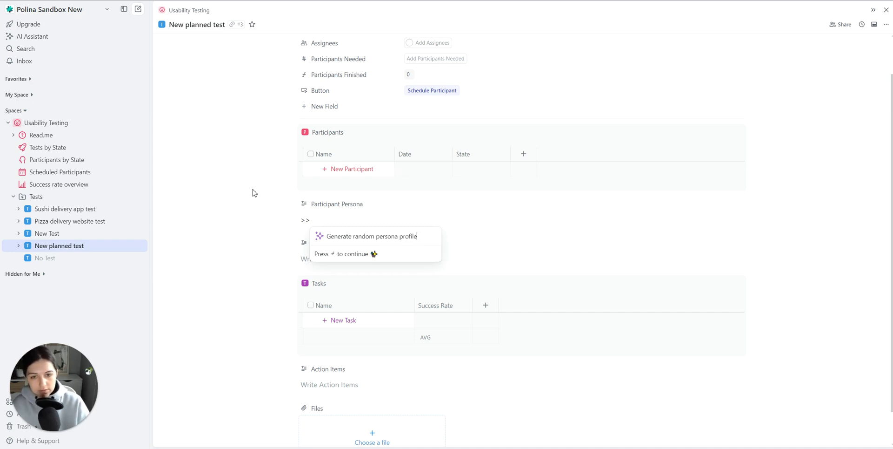
text(, 2 paragraphs)
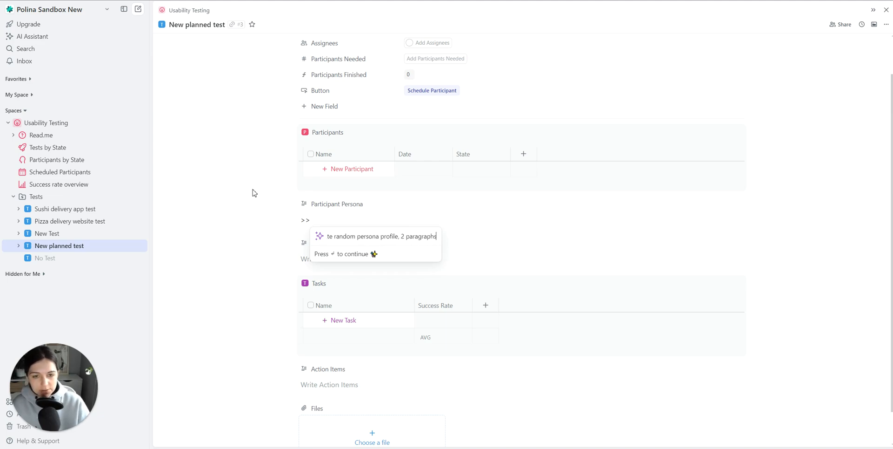
key(Return)
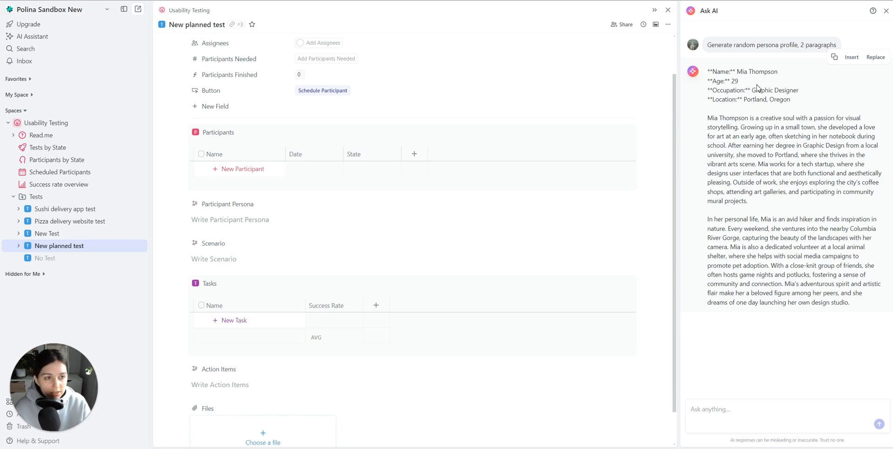
Insert the AI-generated profile into the Participant Persona field and close the AI chat.
click(850, 58)
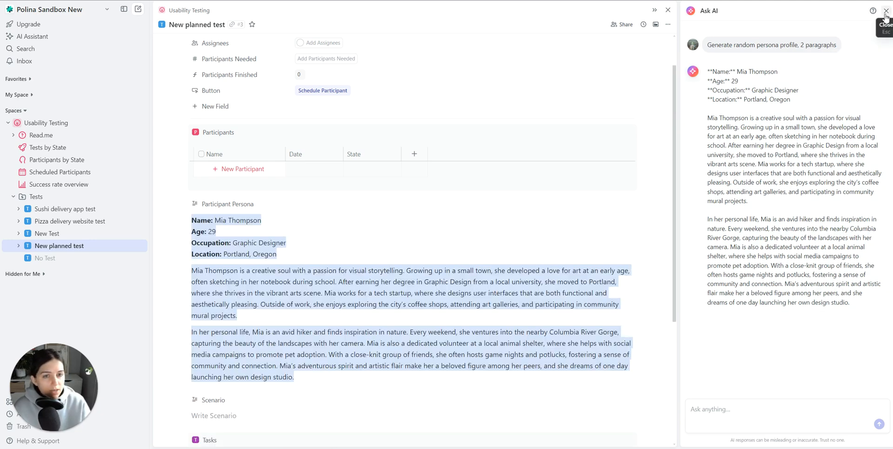
click(885, 14)
click(394, 270)
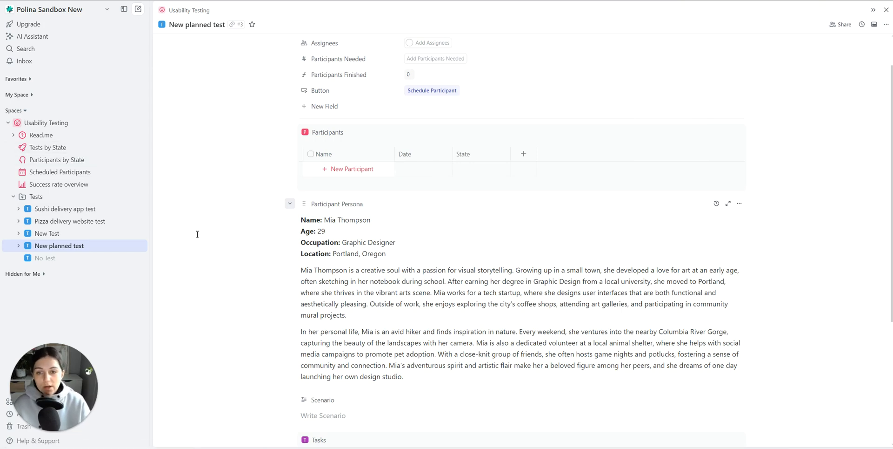
Check the Read.me section on inviting participants, and examine the Participants by State board's card settings and test rows.
click(40, 135)
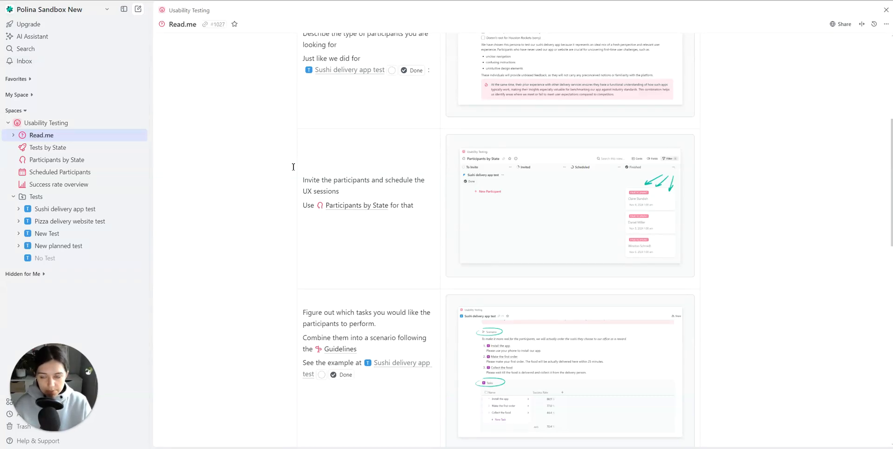
click(69, 160)
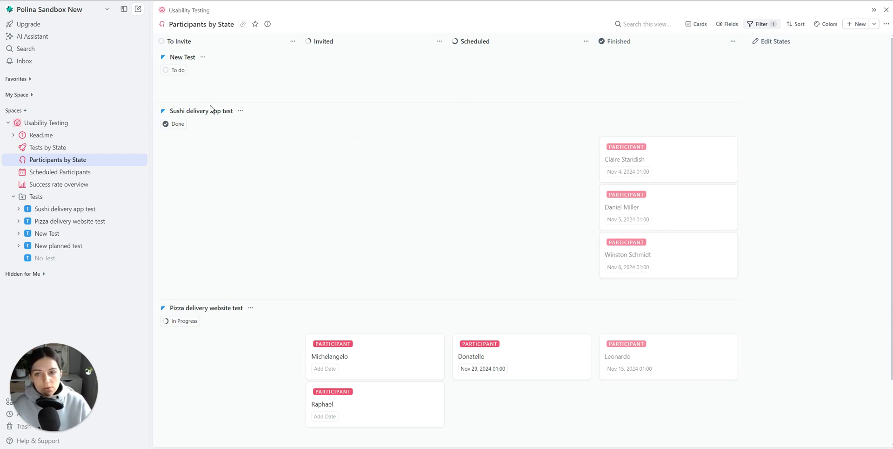
click(695, 26)
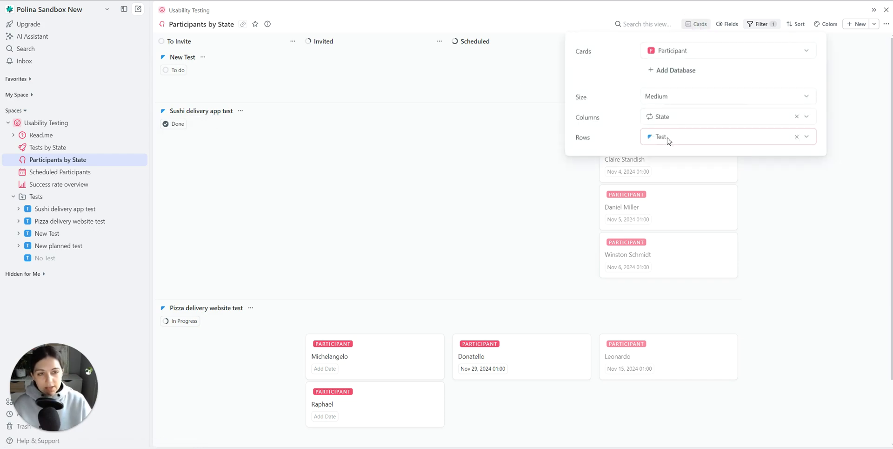
click(309, 194)
scroll(303, 152, down, 2)
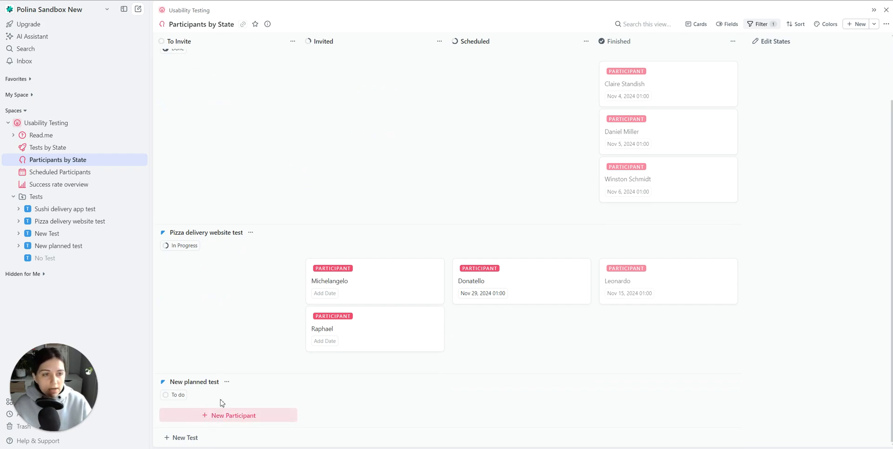
scroll(209, 424, up, 2)
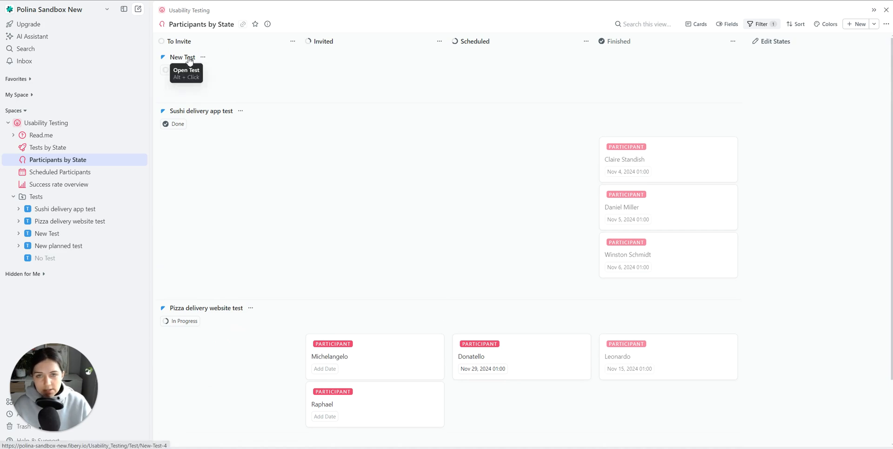
Add a participant to the To Invite column of the New planned test row, entering the participant's first name.
scroll(373, 92, down, 2)
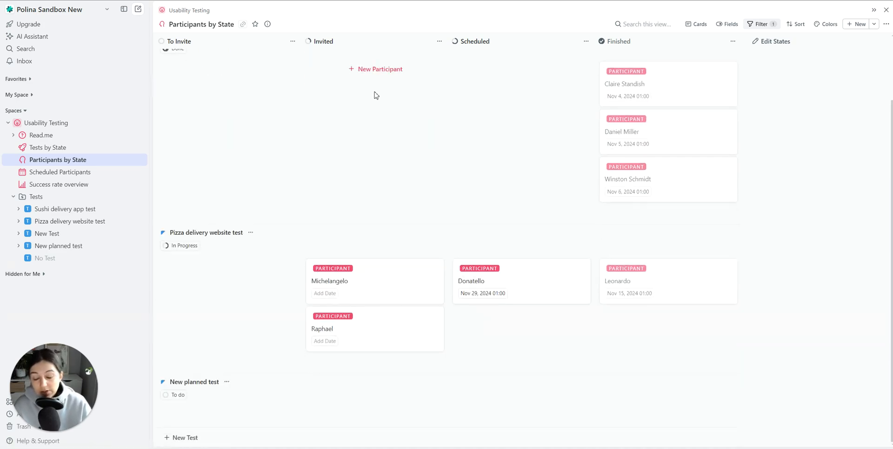
mouse_move(219, 419)
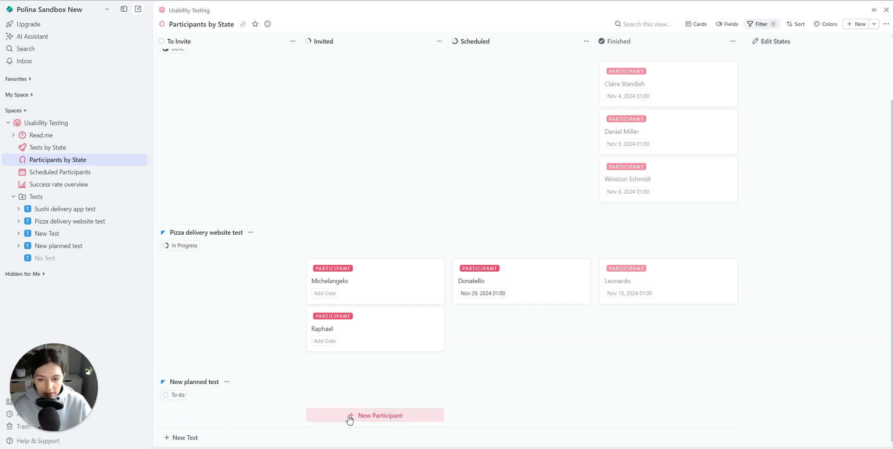
click(229, 419)
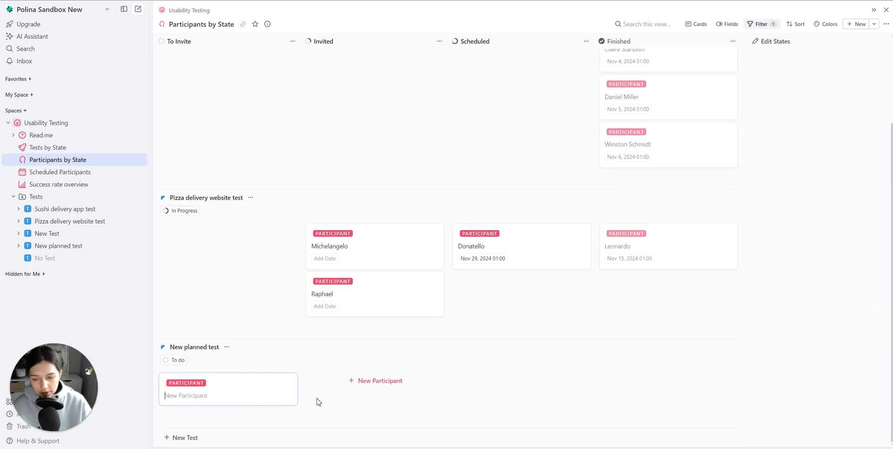
text(Polina)
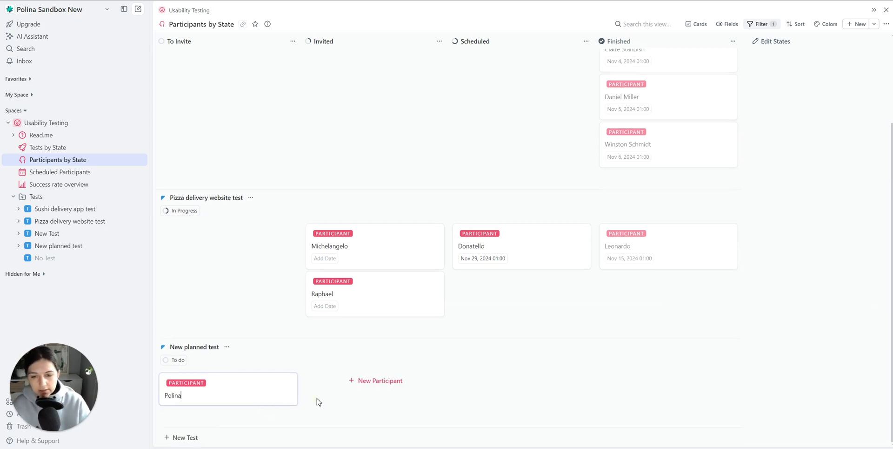
key(Return)
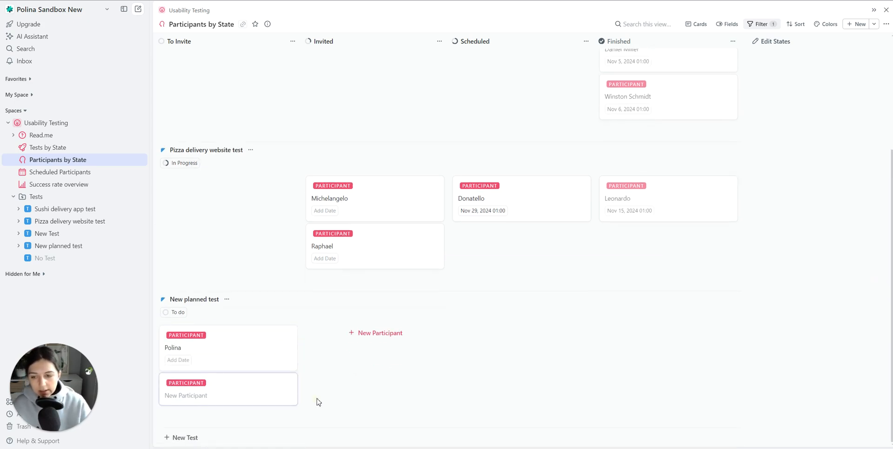
click(383, 399)
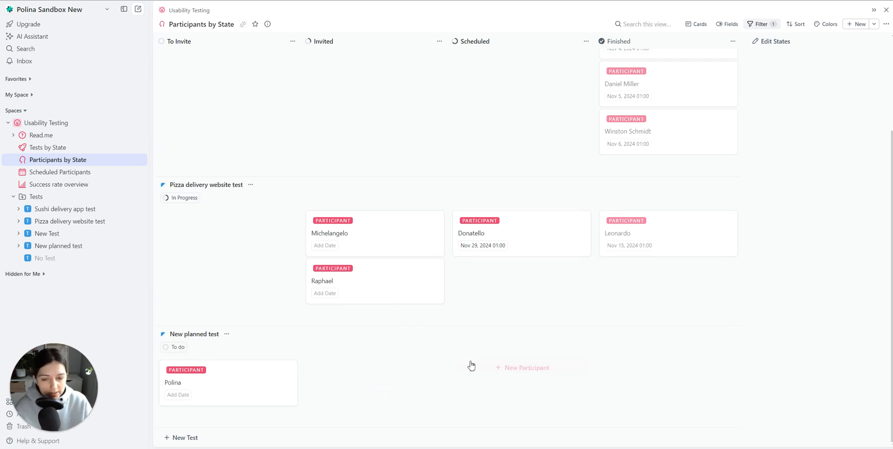
Add another participant to the New planned test row in the Scheduled column, entering the participant's first name.
click(497, 366)
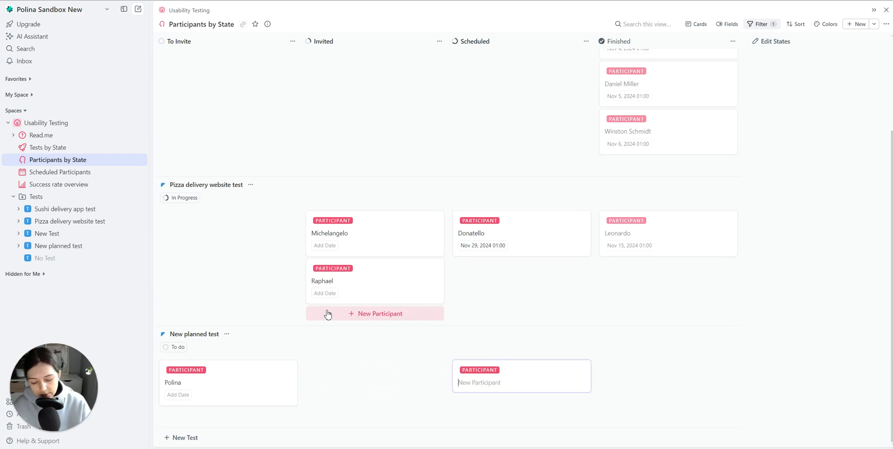
text(John)
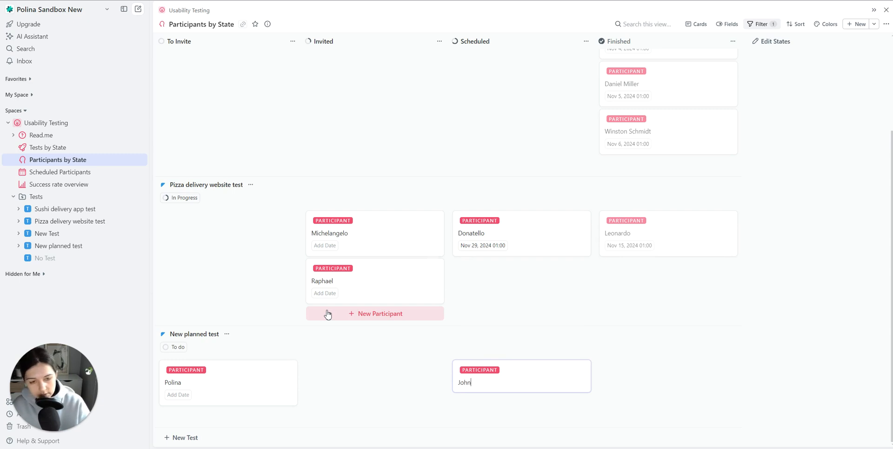
key(Return)
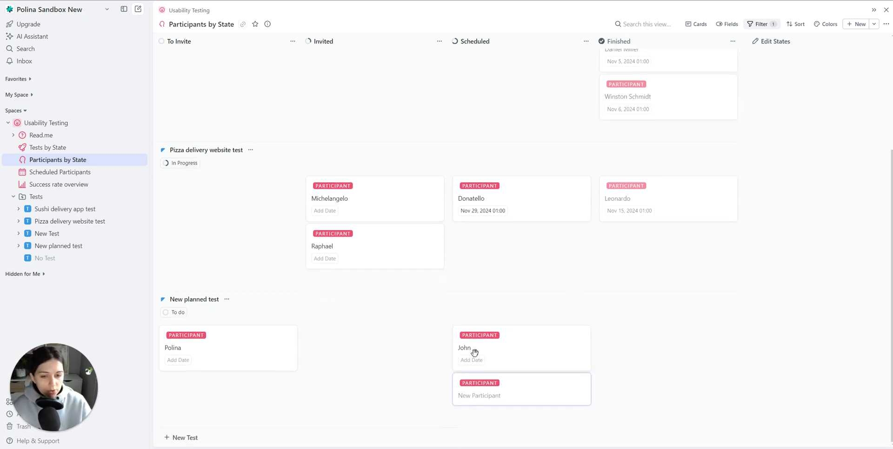
Set the date of the scheduled participant in the New planned test row to Nov 28, 2024 14:00.
click(475, 363)
click(519, 357)
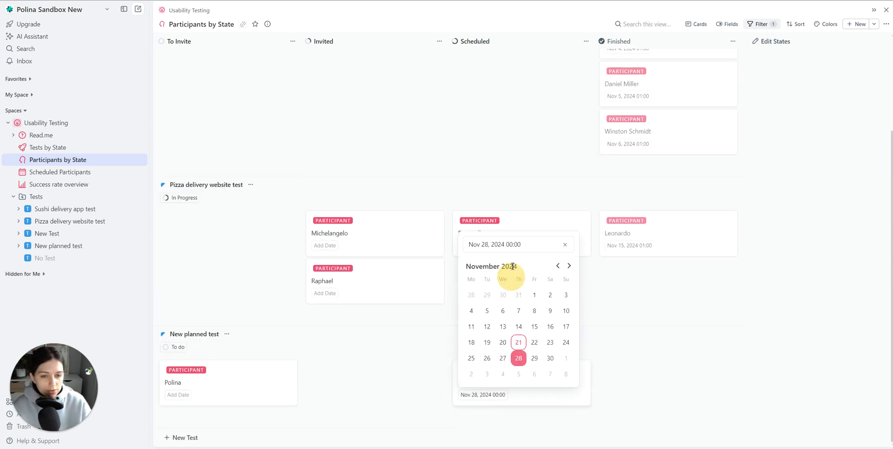
click(512, 244)
key(BackSpace)
key(BackSpace)
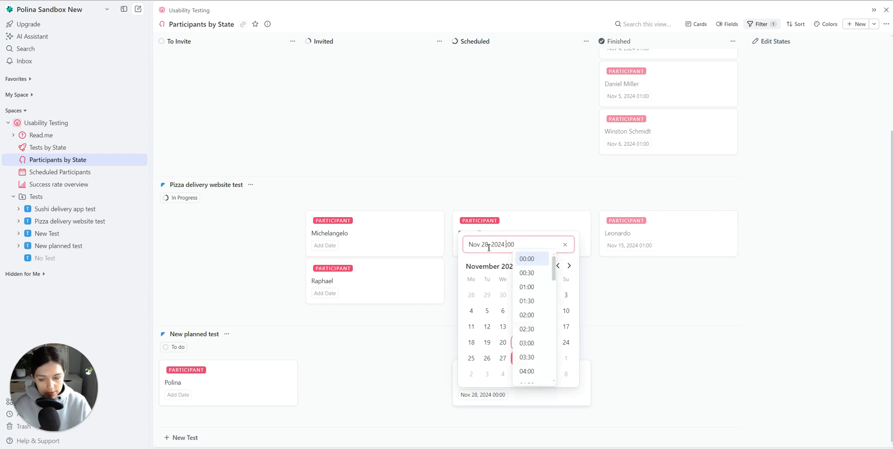
text(14)
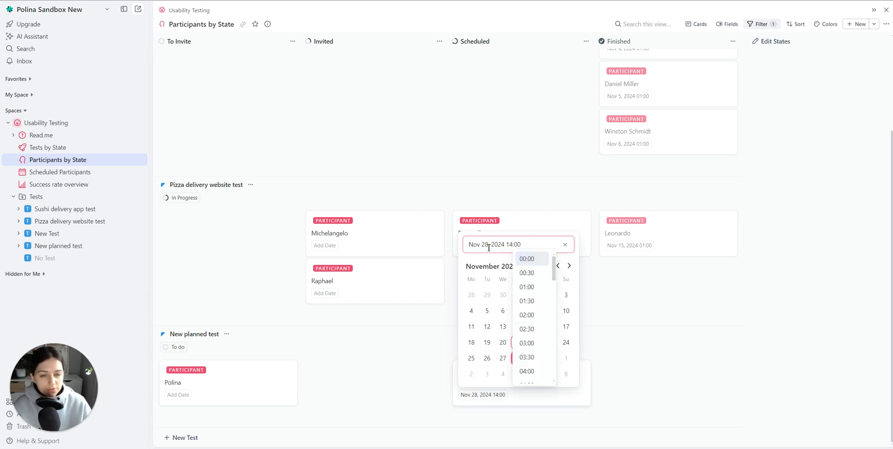
click(403, 399)
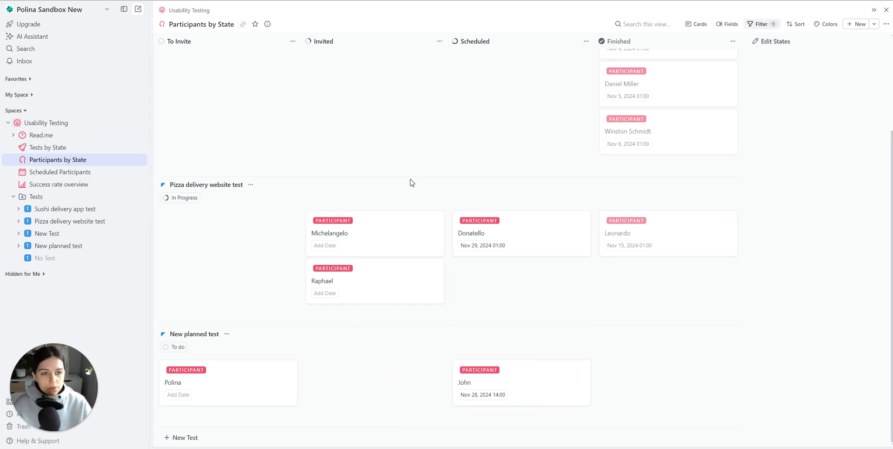
Add a global filter on the board's Test rows that uses the State field.
scroll(429, 179, up, 2)
scroll(428, 179, up, 1)
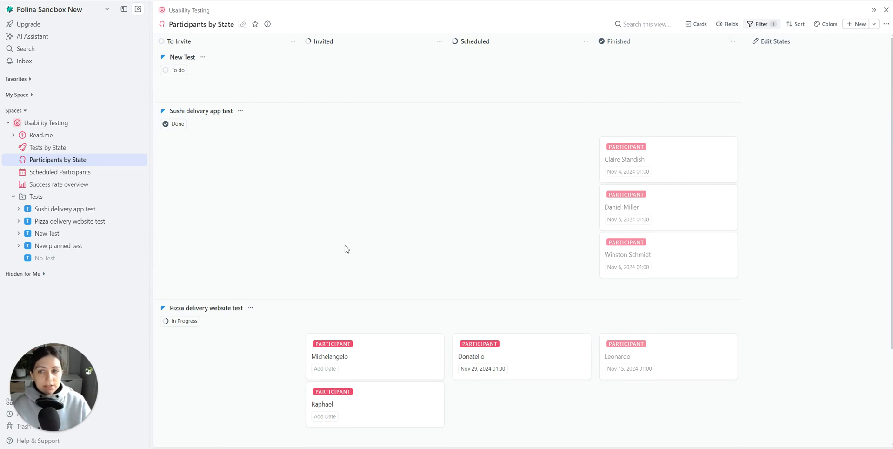
click(762, 24)
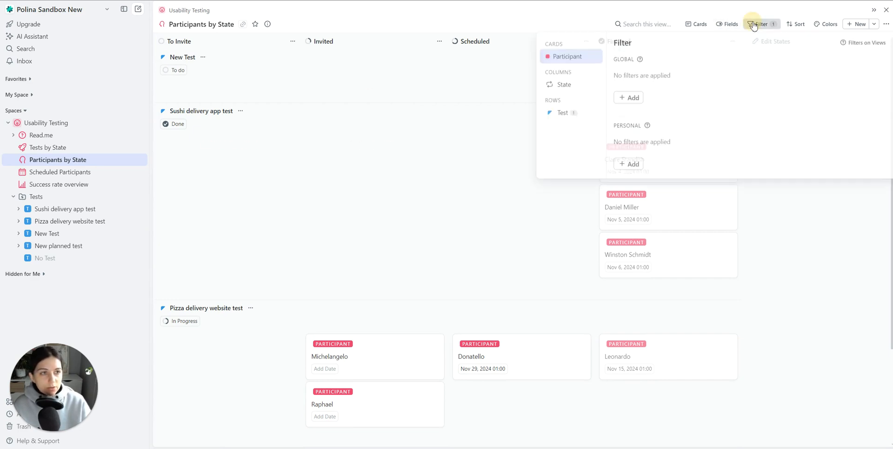
click(570, 117)
click(629, 98)
click(647, 110)
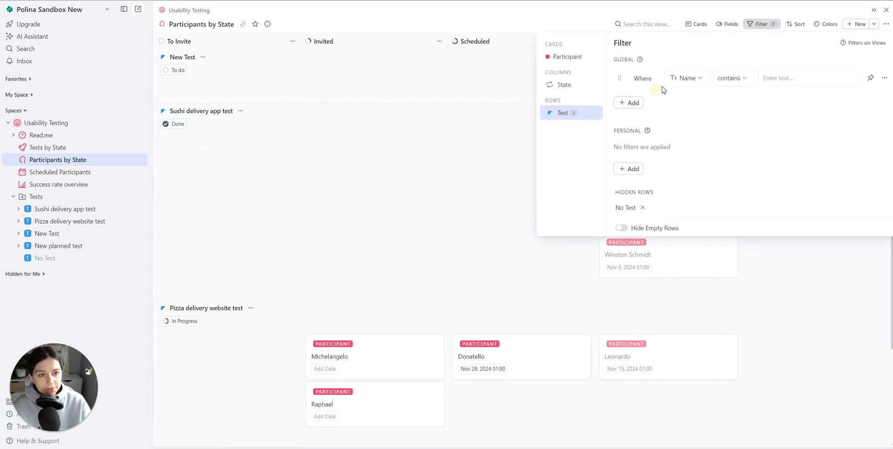
click(680, 85)
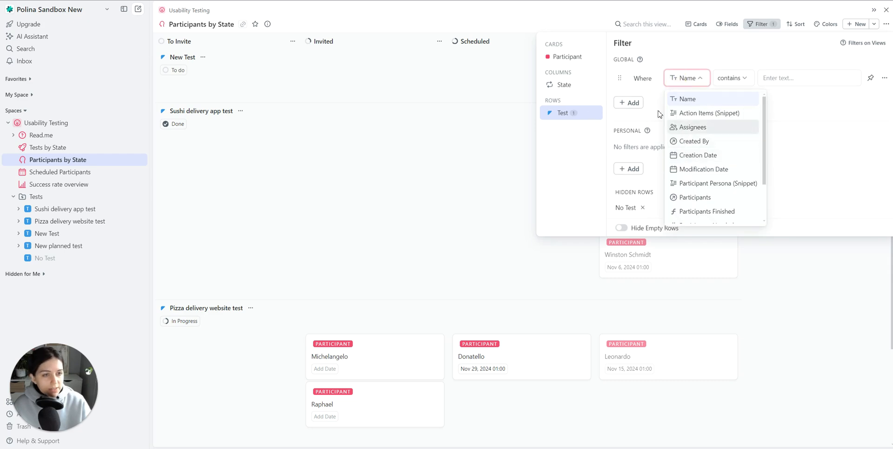
text(sta)
click(685, 103)
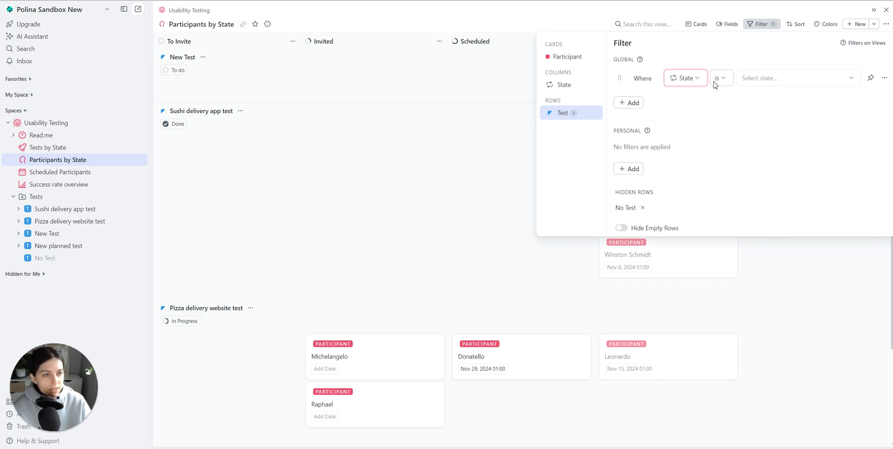
Set the State filter condition to "is not" Done and close the filter settings.
click(717, 83)
click(729, 127)
click(770, 79)
click(771, 138)
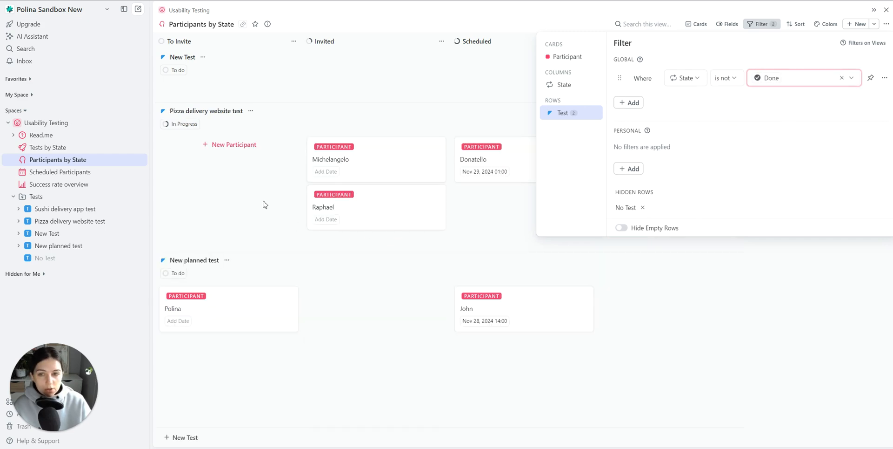
click(262, 203)
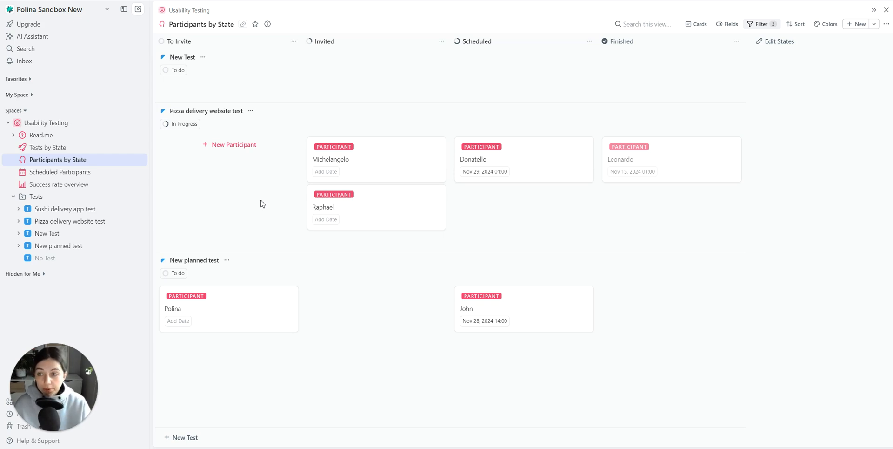
Check the Read.me guidance on tasks and scenarios, and examine the Scenario and Tasks sections of the linked Sushi delivery app test.
click(63, 138)
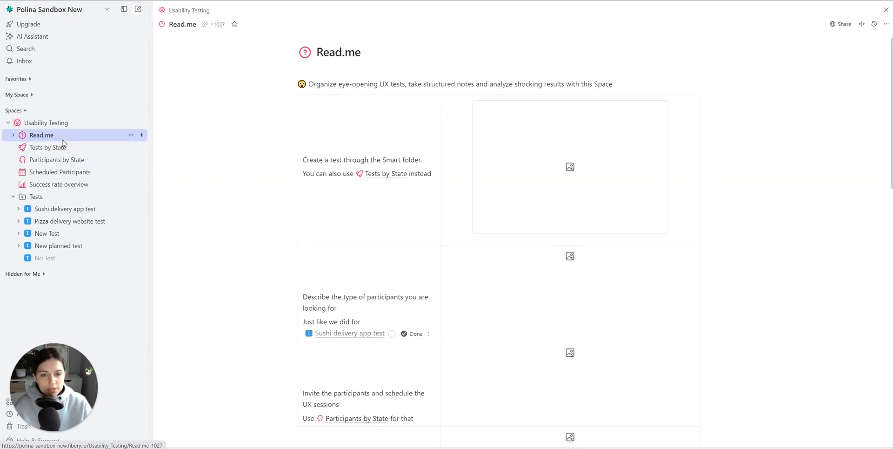
scroll(297, 155, down, 5)
scroll(297, 156, down, 2)
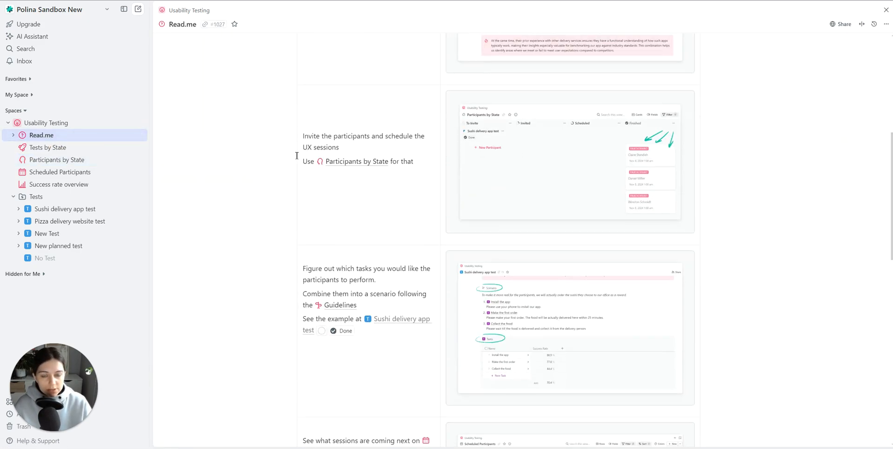
scroll(297, 155, down, 1)
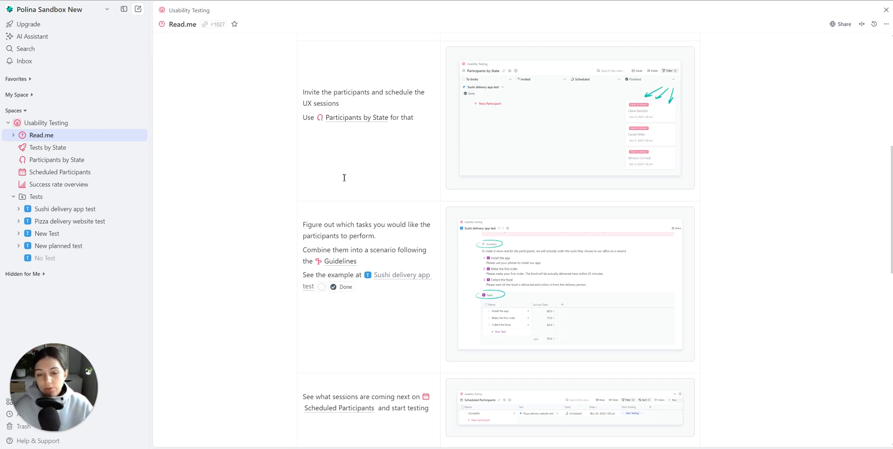
click(379, 275)
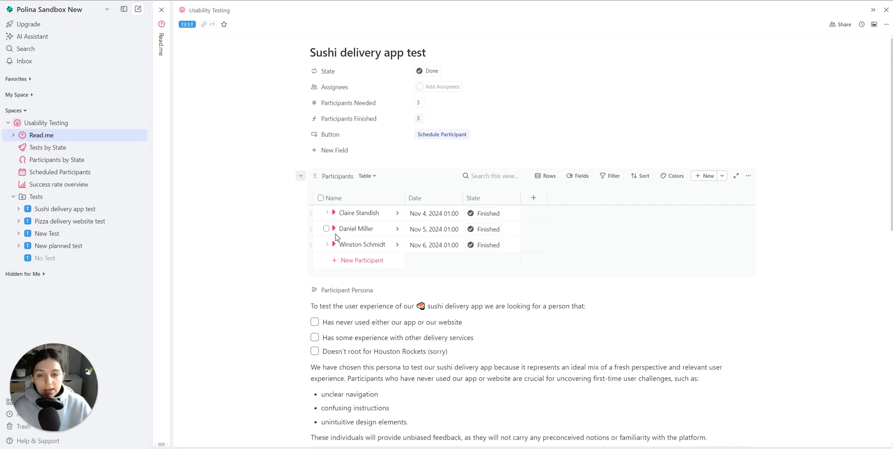
scroll(257, 182, down, 10)
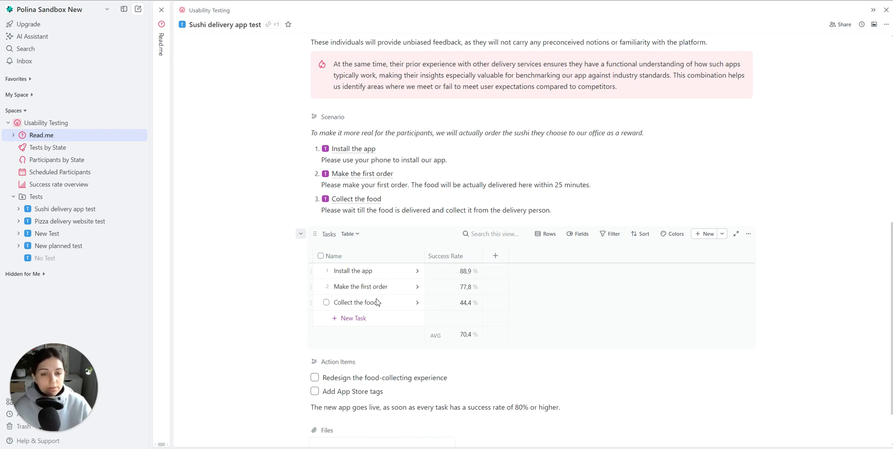
Open the New planned test and rename it "Buy a cow".
click(81, 249)
scroll(237, 188, down, 4)
scroll(236, 188, down, 2)
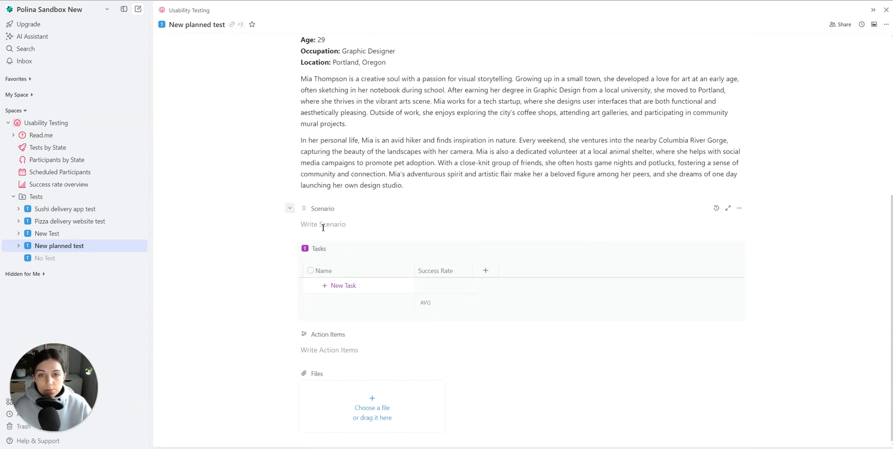
click(325, 285)
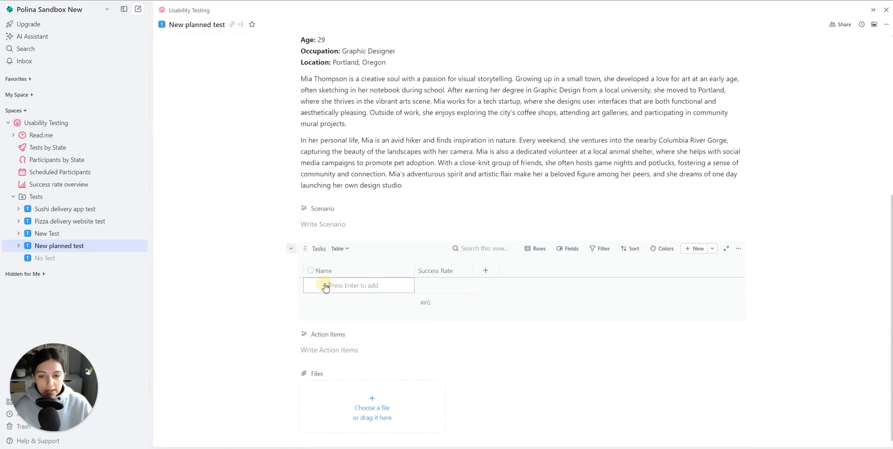
click(236, 118)
scroll(236, 119, up, 6)
drag(393, 55, 218, 69)
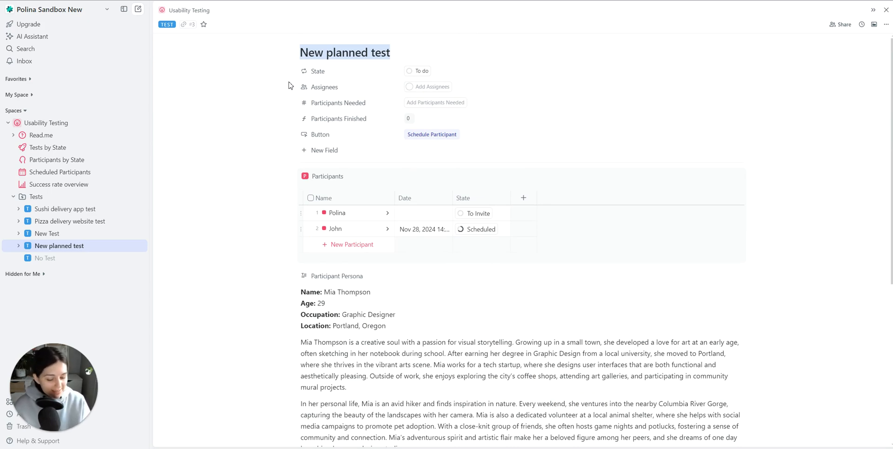
key(BackSpace)
text(Buy a cow)
click(253, 93)
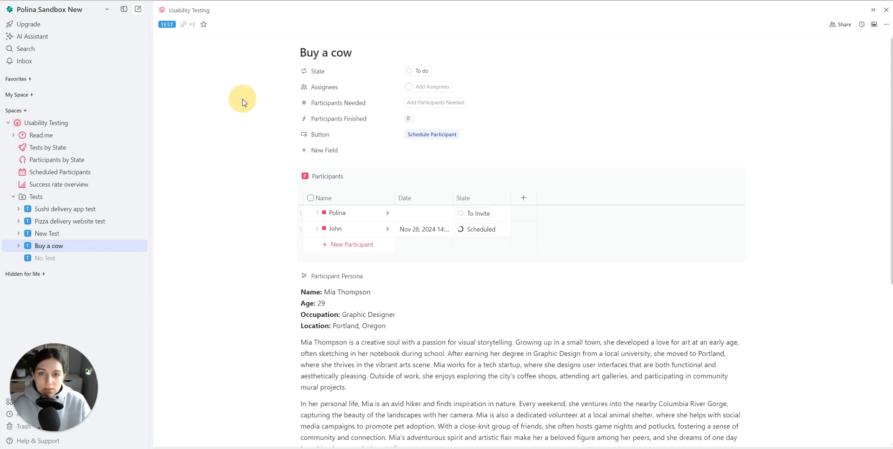
Add the tasks "Go to the market" and "Find the best cow ever" to the Buy a cow test.
scroll(280, 105, down, 5)
click(343, 285)
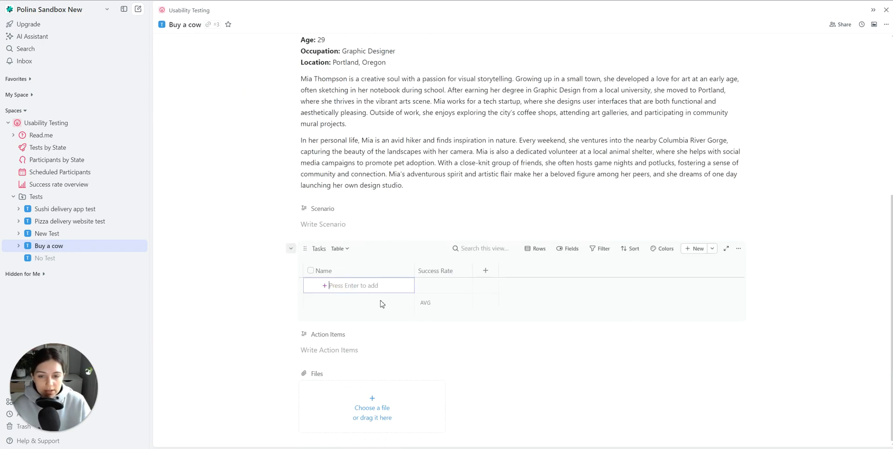
text(Go to )
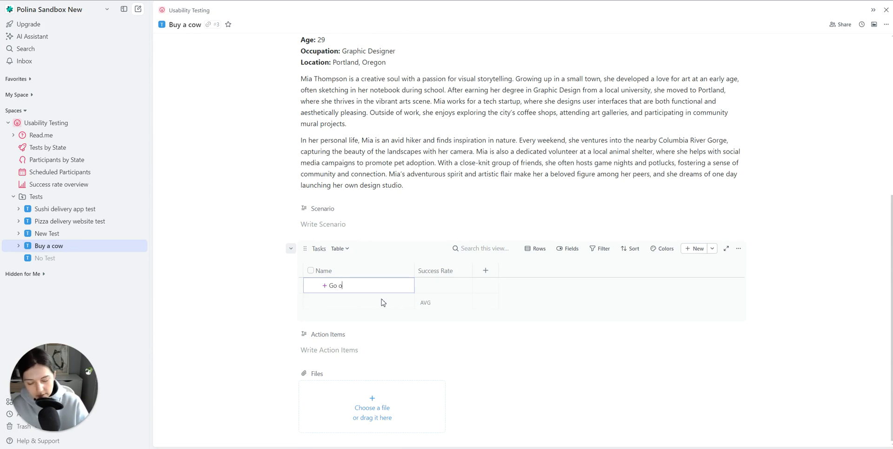
text(the market)
key(Return)
text(Find the)
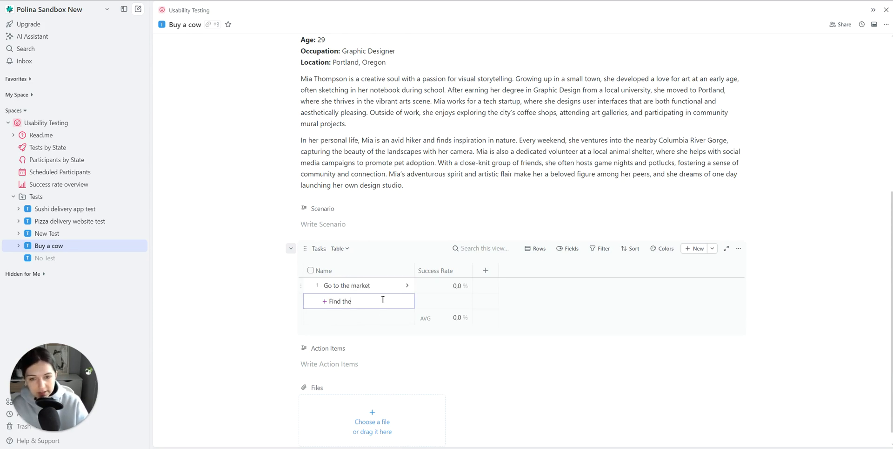
text( best cow)
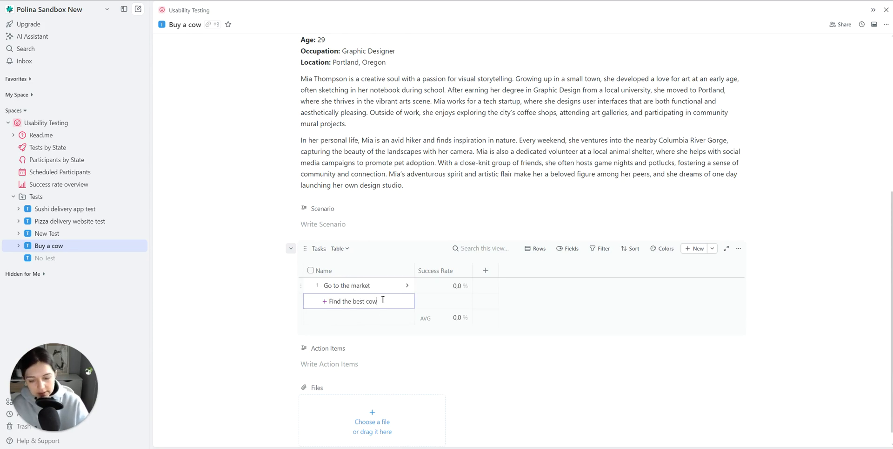
text( ever)
key(Return)
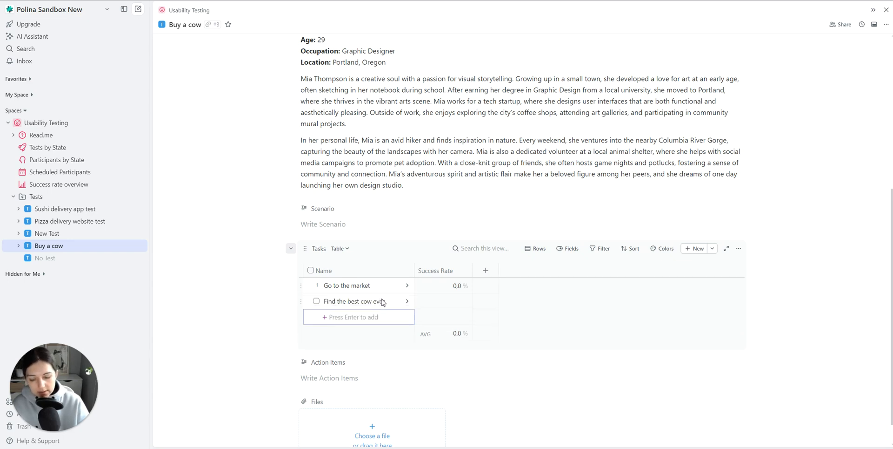
Add a third task named "Purchase a cow" to the test's Tasks table.
text(P)
key(BackSpace)
text(Pu)
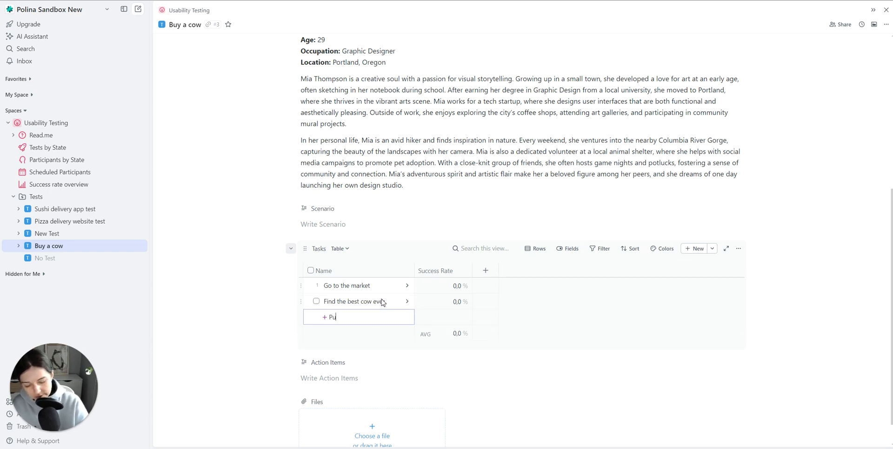
text(rchase a cow)
key(Return)
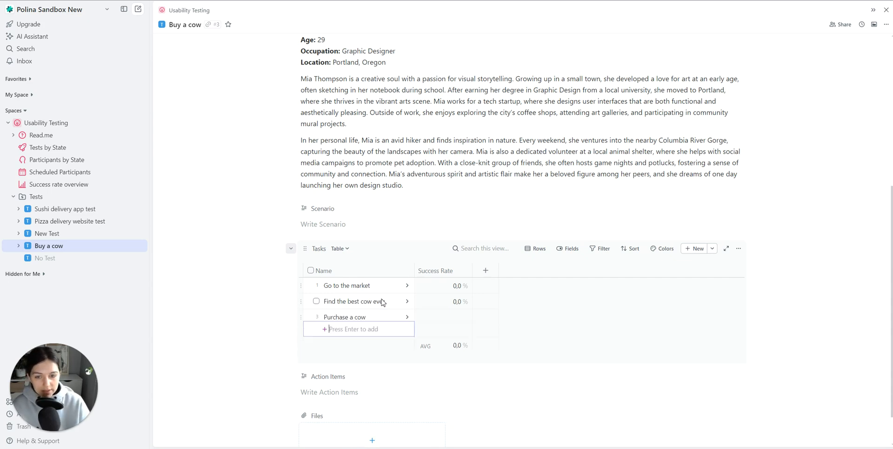
click(239, 264)
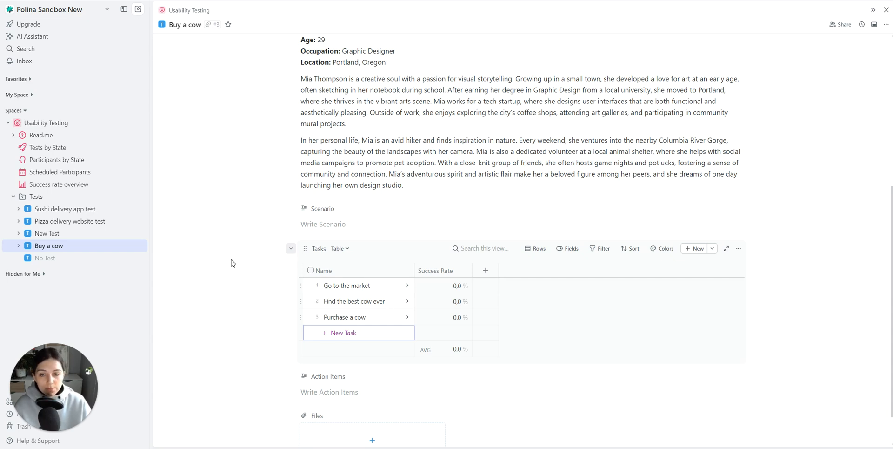
Widen the Date column of the test's Participants table so full dates and times fit.
scroll(233, 263, up, 5)
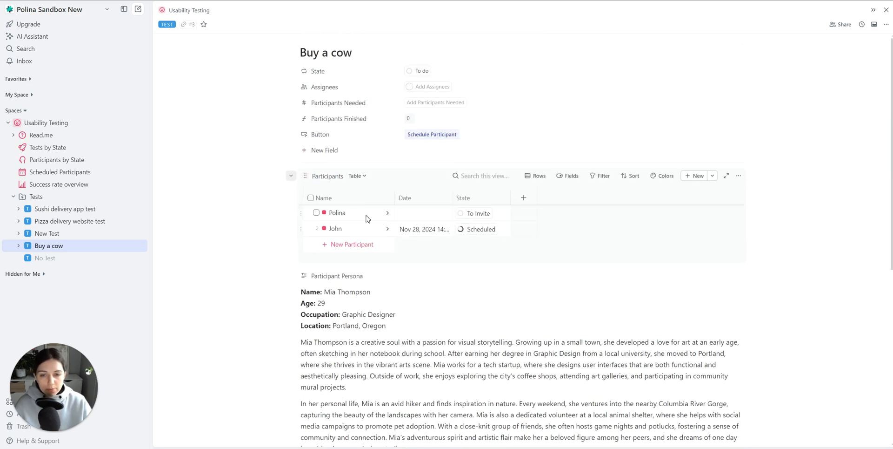
drag(453, 197, 494, 197)
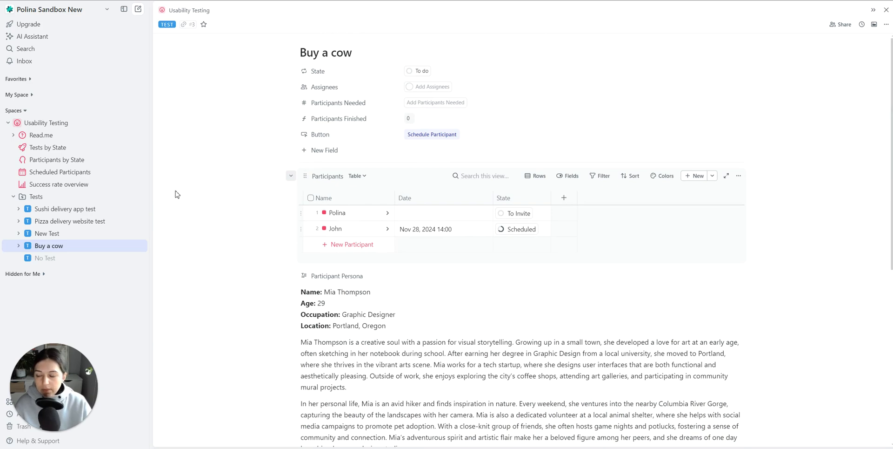
Check the Read.me guidance on upcoming sessions and attempts, and open the Pizza delivery website test's participant from the Scheduled Participants view.
click(75, 138)
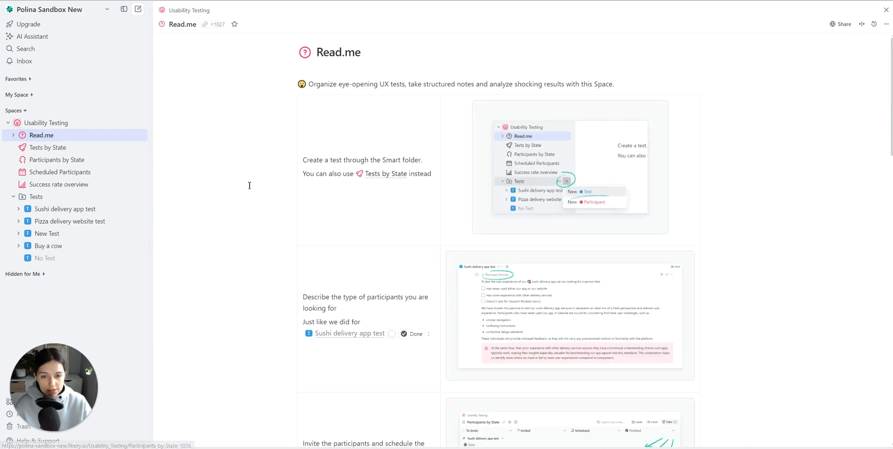
scroll(247, 185, down, 10)
scroll(250, 185, down, 1)
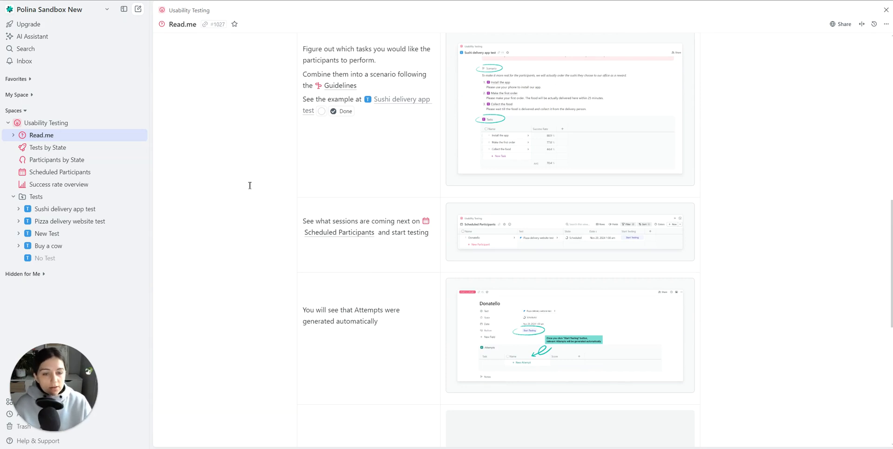
scroll(250, 185, down, 1)
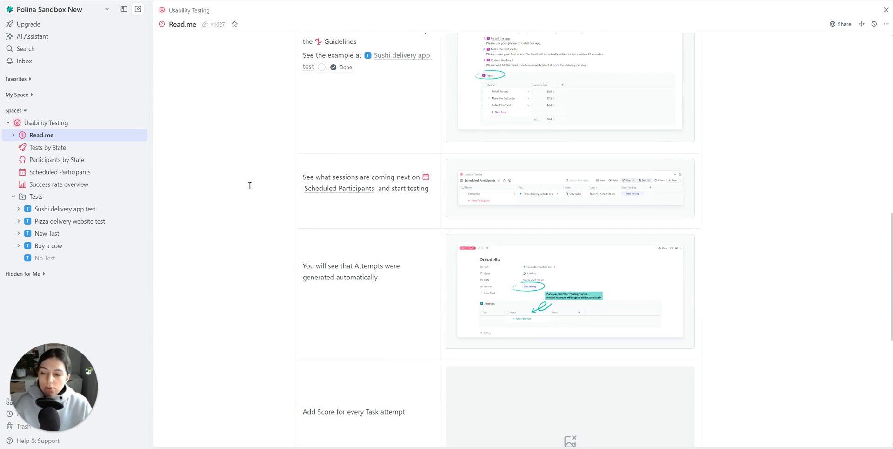
click(101, 175)
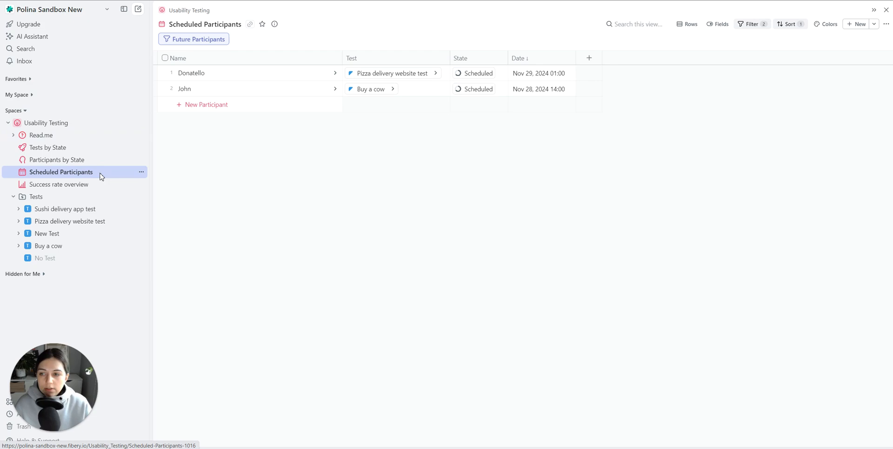
click(335, 73)
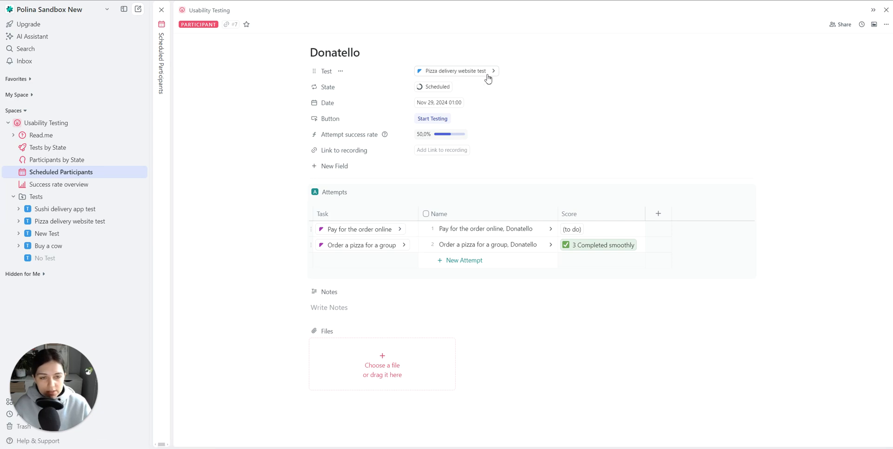
Score the participant's "Pay for the order online" attempt as "2 Performed with a struggle".
click(593, 231)
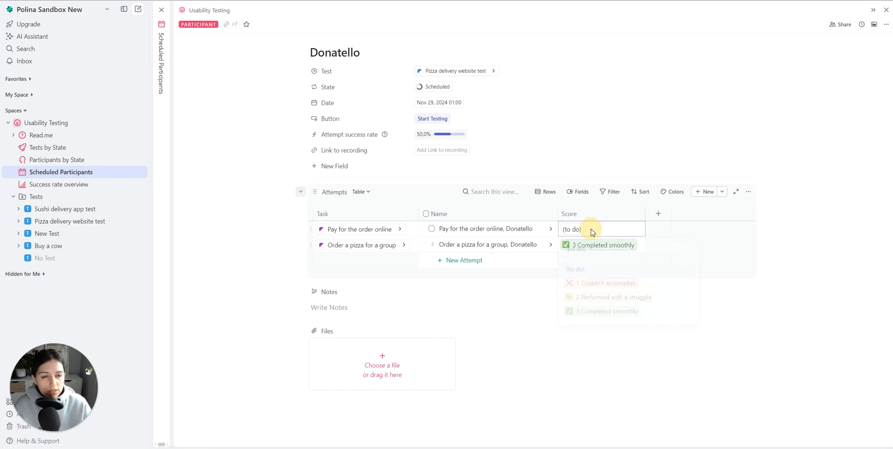
click(591, 297)
click(237, 119)
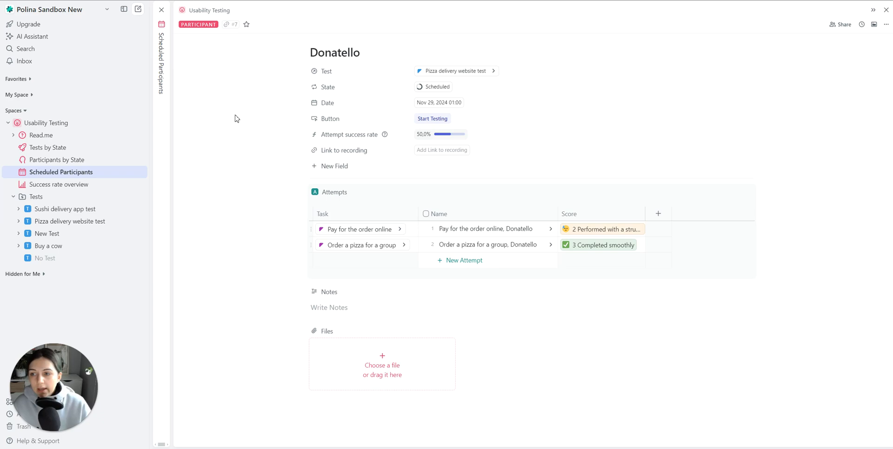
Start testing for the Buy a cow test's scheduled participant and slightly narrow the Task column of the Attempts table.
click(43, 250)
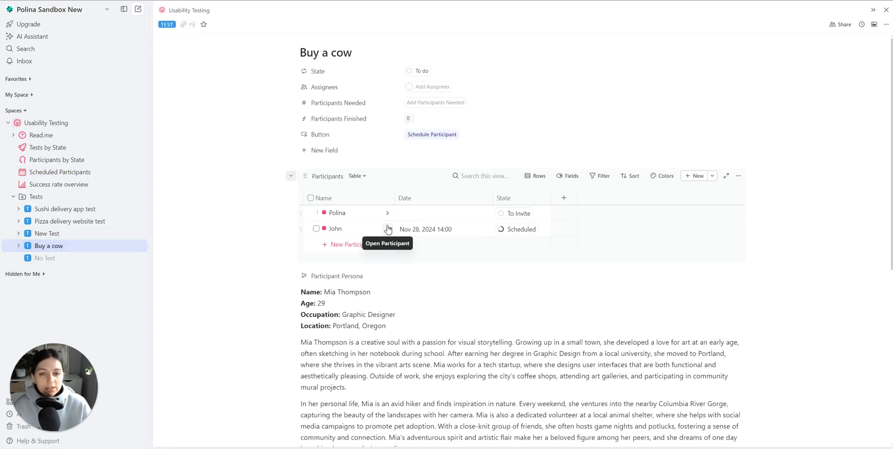
click(388, 229)
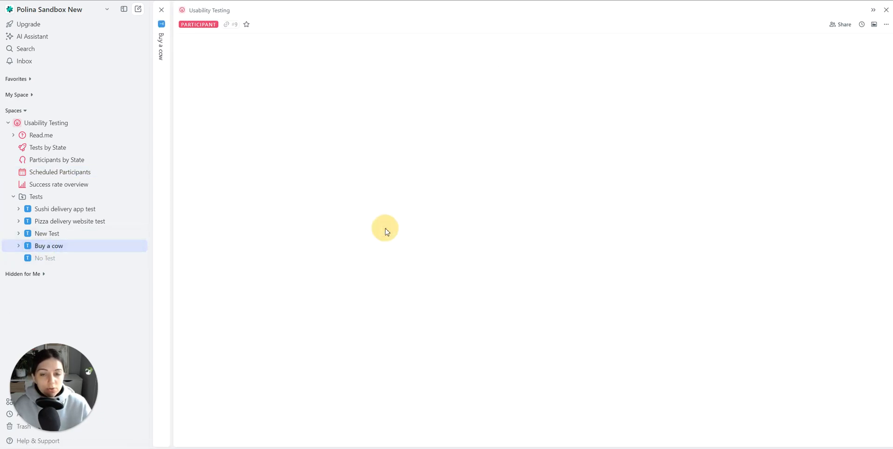
click(161, 9)
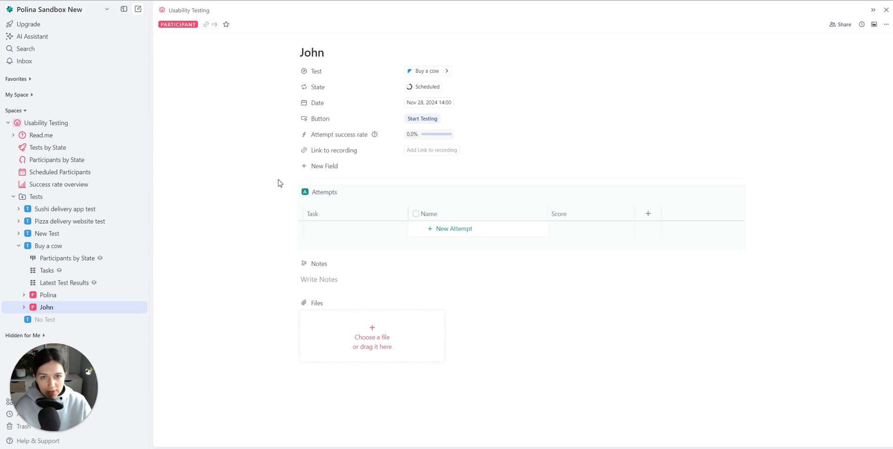
click(422, 124)
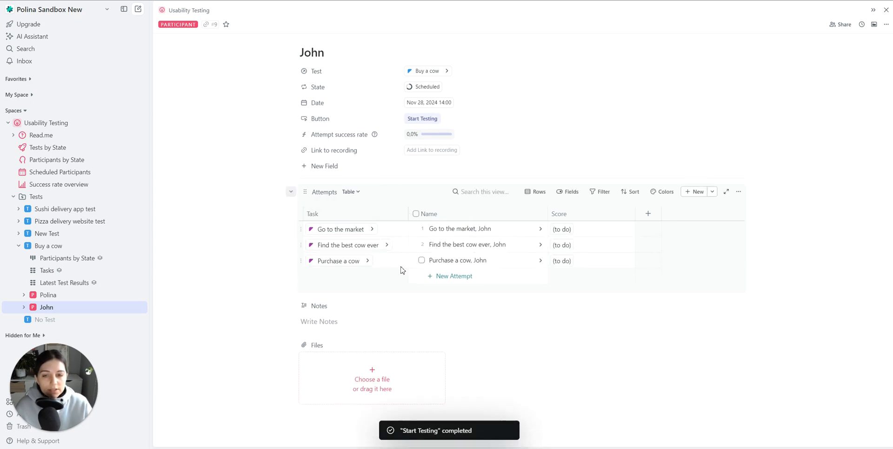
drag(411, 213, 401, 213)
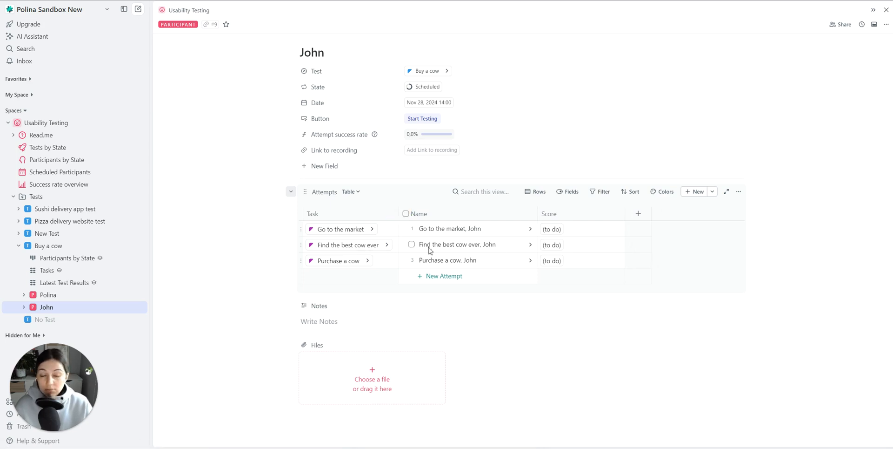
Score the "Go to the market" attempt as "3 Completed smoothly" and "Find the best cow ever" as "2 Performed with a struggle".
click(554, 229)
click(554, 229)
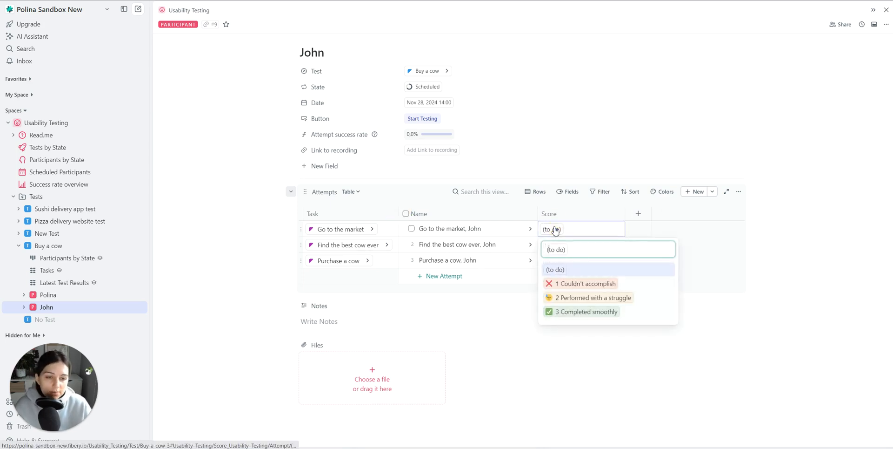
click(613, 320)
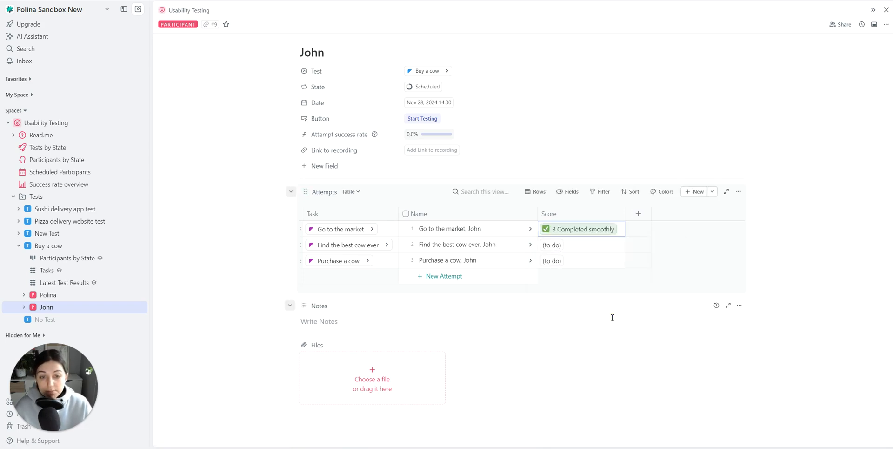
click(557, 250)
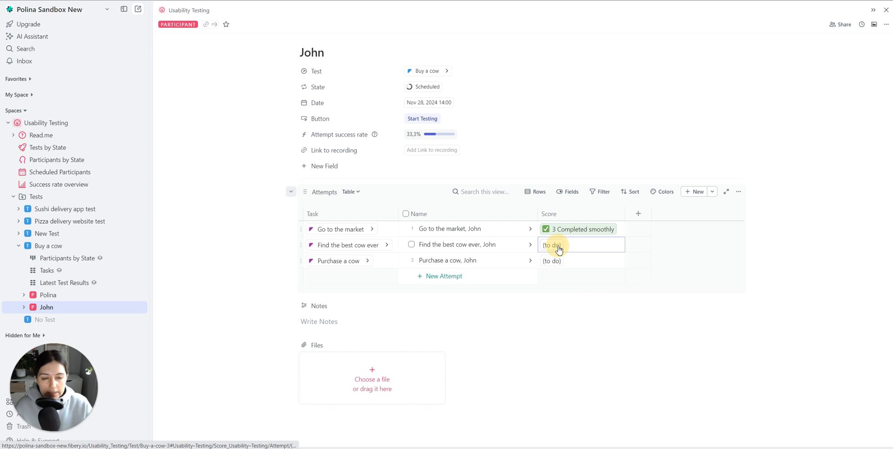
click(558, 250)
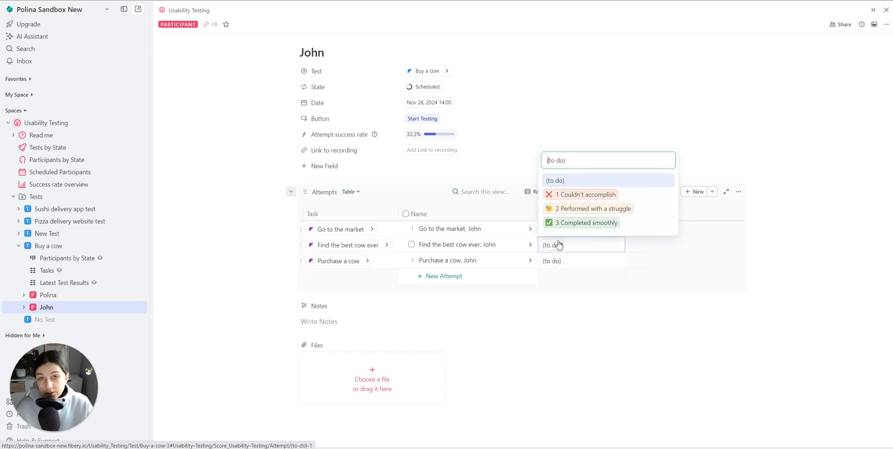
click(584, 213)
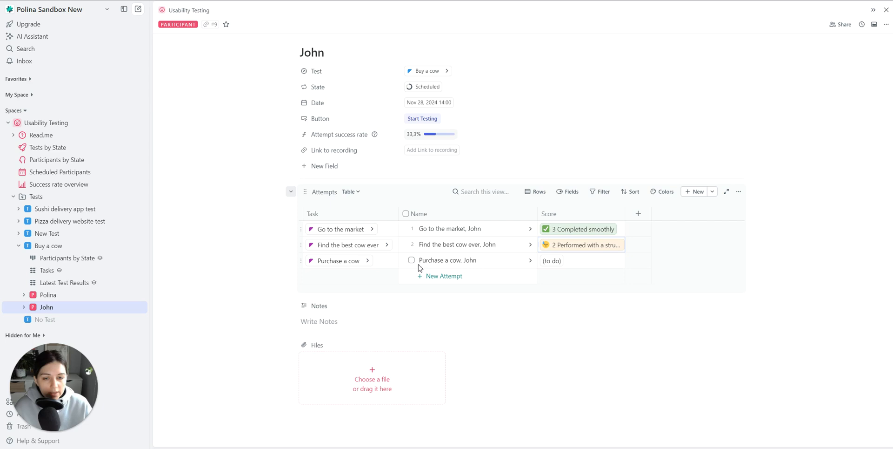
Score the "Purchase a cow" attempt as "3 Completed smoothly" and widen the Score column so full labels fit.
click(559, 261)
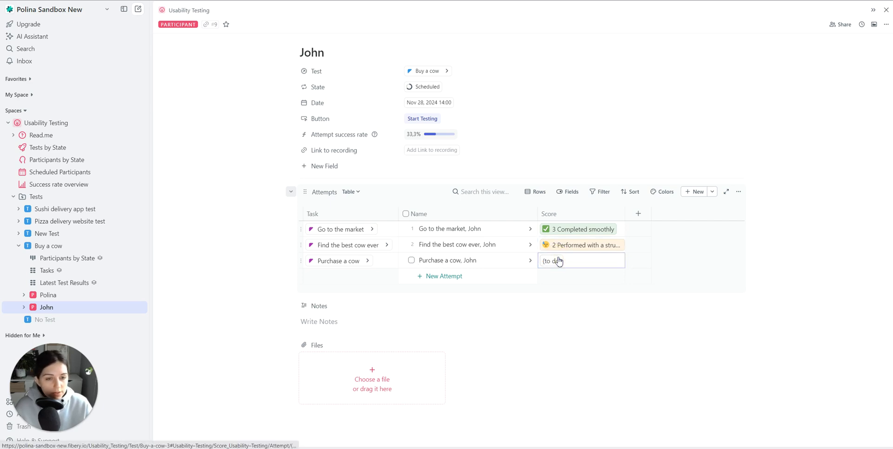
click(559, 260)
click(566, 240)
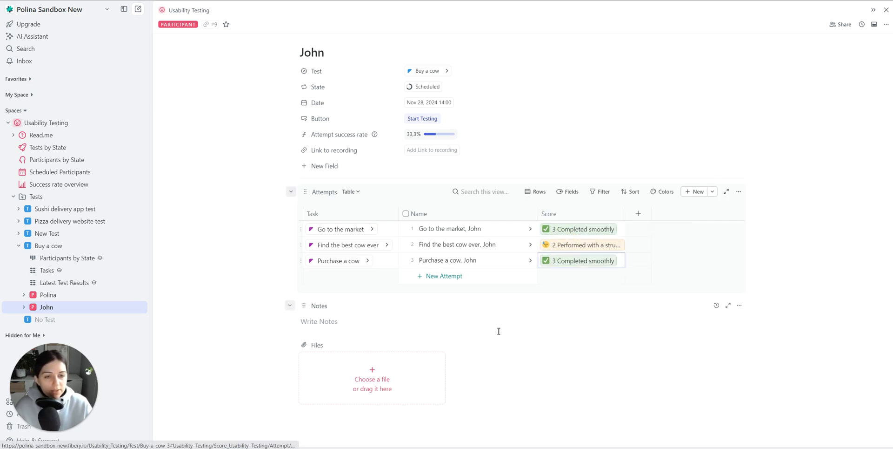
click(491, 347)
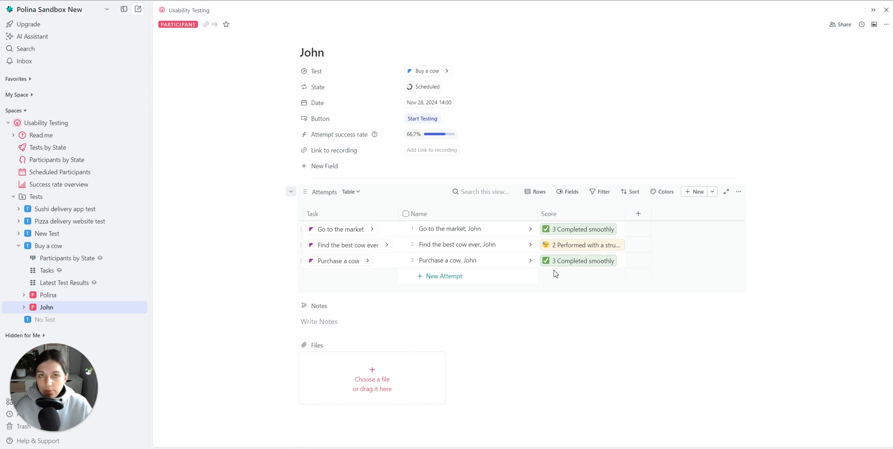
drag(625, 213, 670, 209)
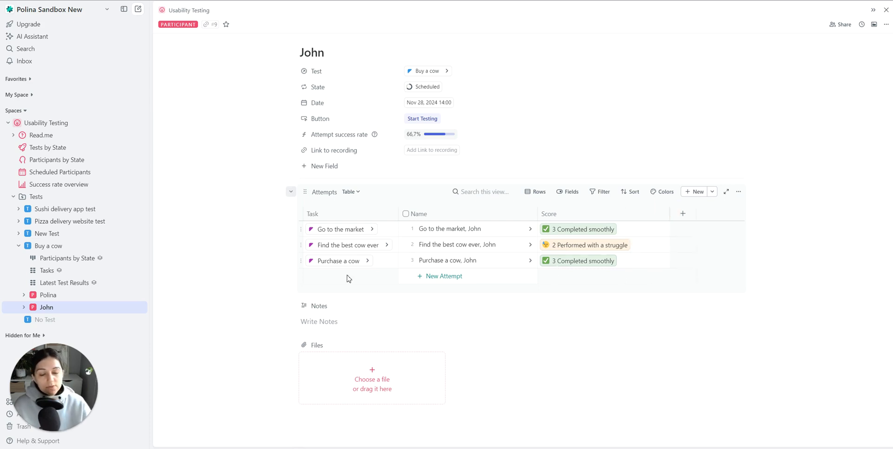
Start testing for the Buy a cow participant still to be invited, and mark them Scheduled with the date Nov 13, 2024.
click(61, 296)
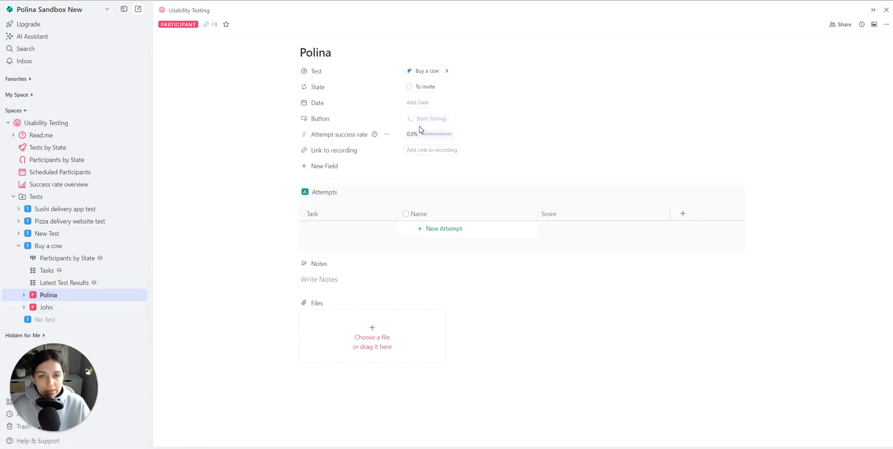
click(425, 103)
click(449, 205)
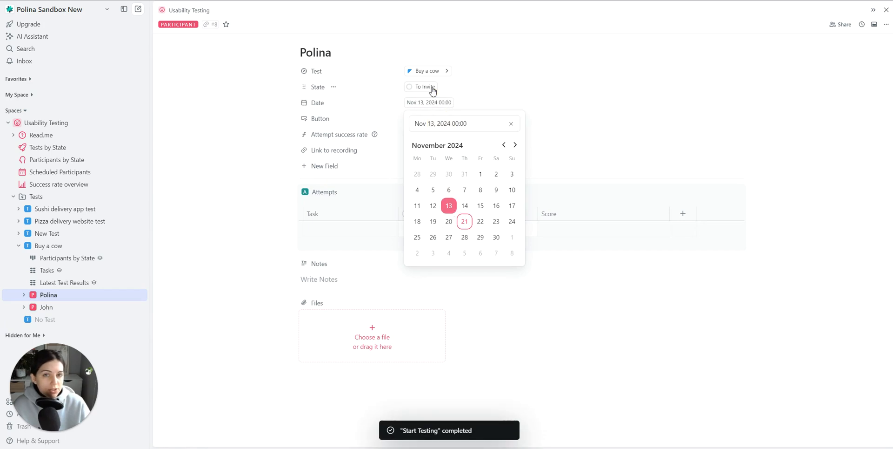
click(425, 87)
click(434, 168)
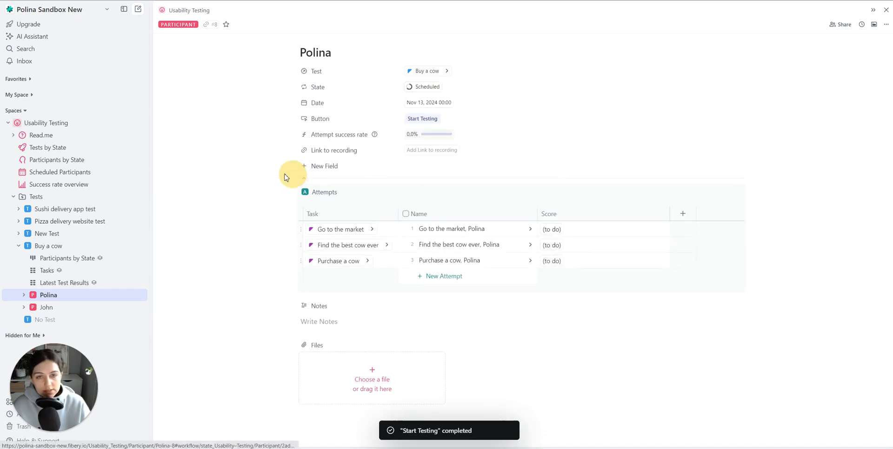
Score all three attempts of the Nov 13 participant as "3 Completed smoothly".
click(572, 230)
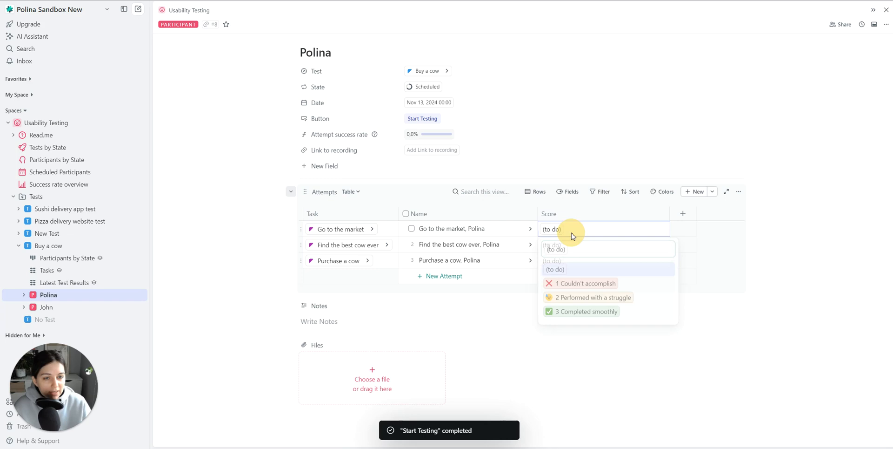
click(587, 312)
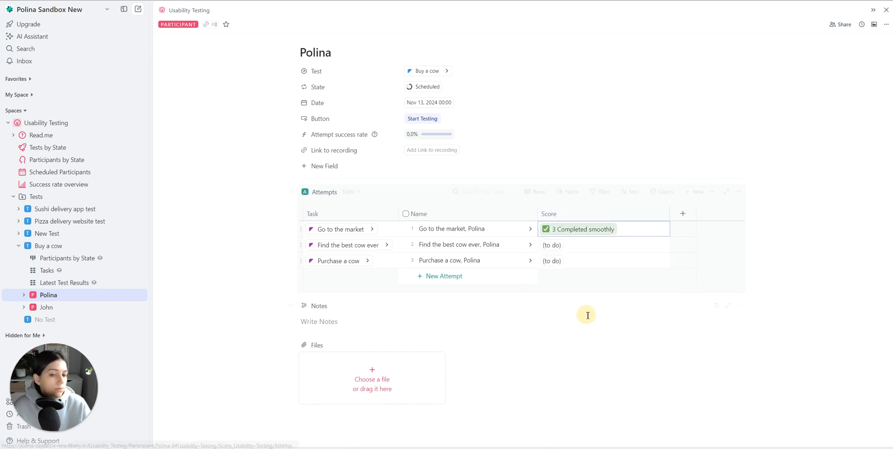
click(563, 246)
click(572, 226)
click(560, 260)
click(568, 241)
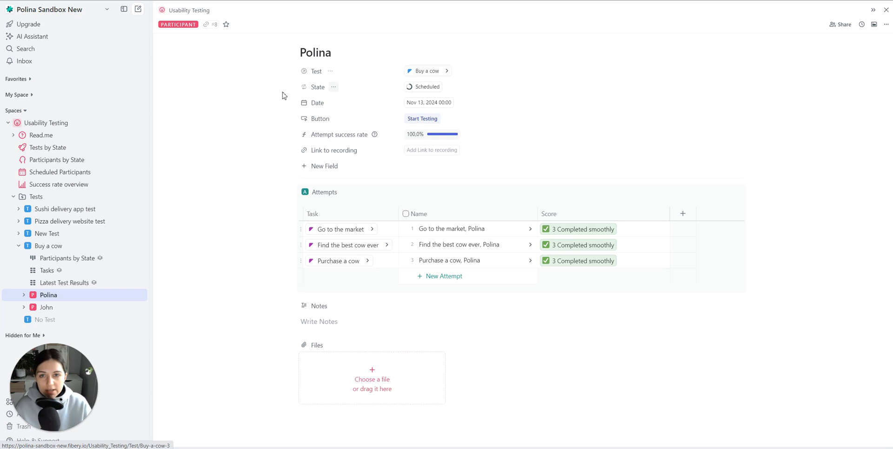
Collapse the Tests folder, then refresh the Success rate overview report and examine the Buy a cow task bars.
click(18, 245)
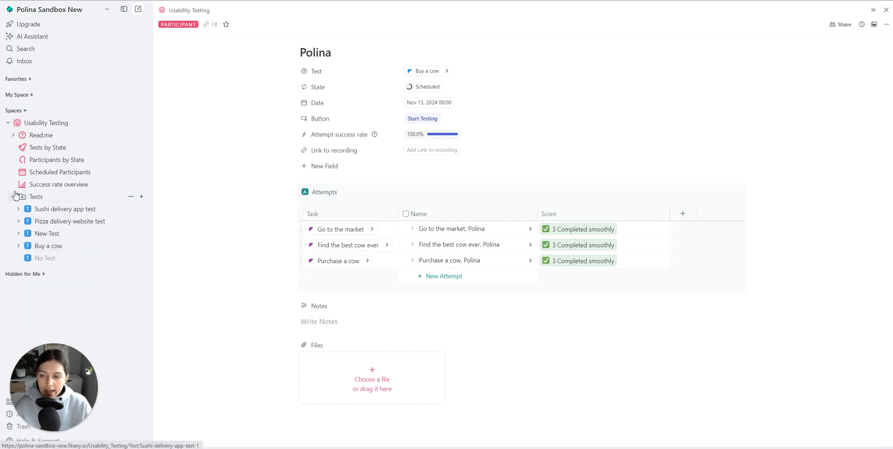
click(21, 198)
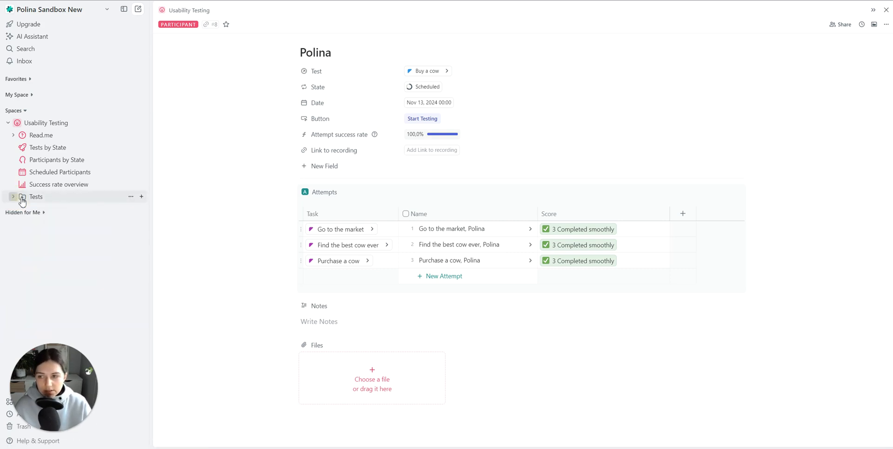
click(46, 187)
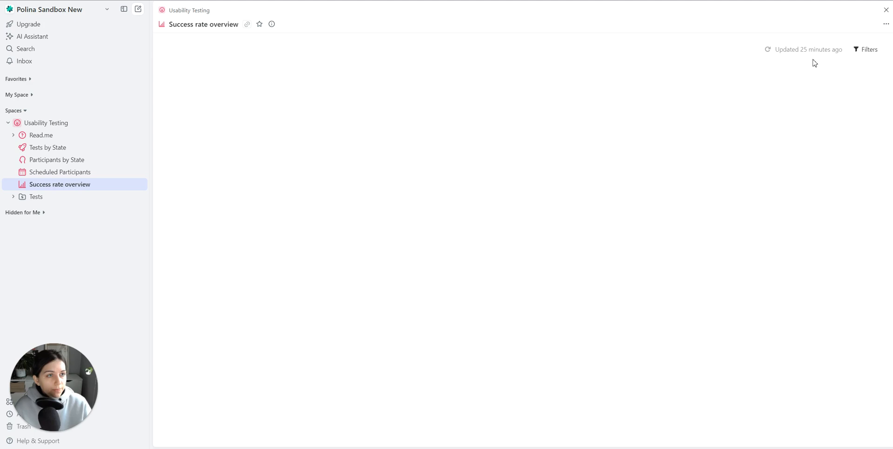
click(809, 54)
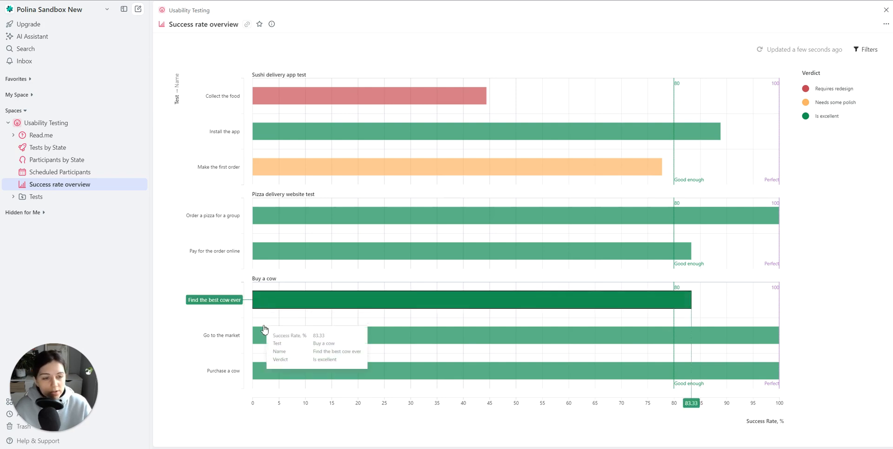
mouse_move(258, 372)
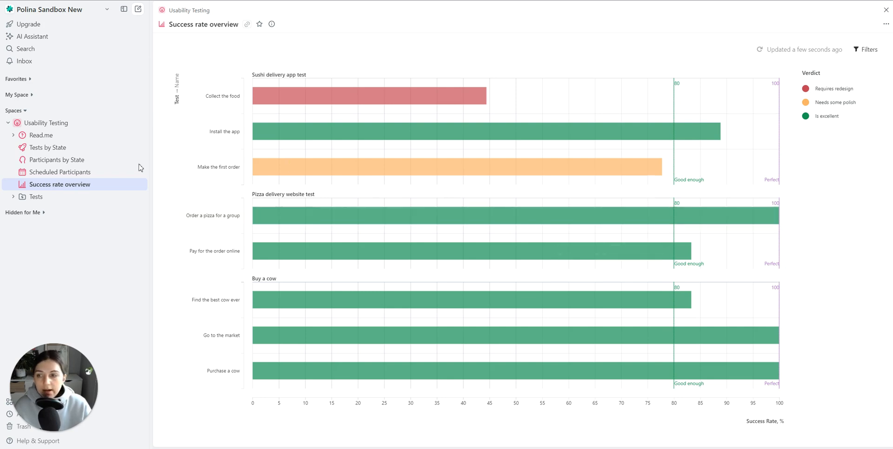
Change the Nov 13 Buy a cow participant's "Find the best cow ever" score to "1 Couldn't accomplish".
click(13, 197)
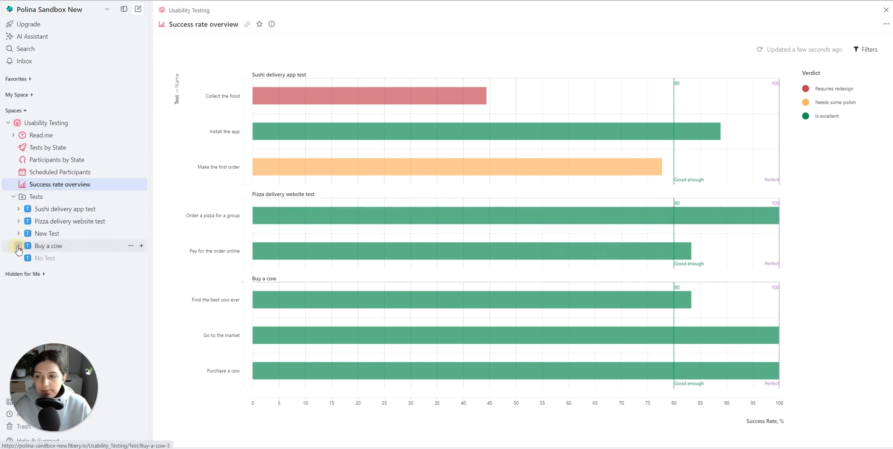
click(18, 246)
click(49, 298)
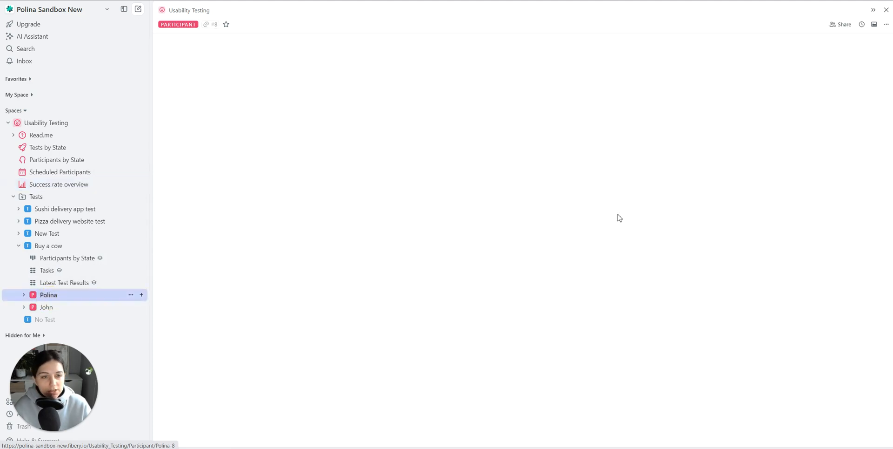
click(579, 248)
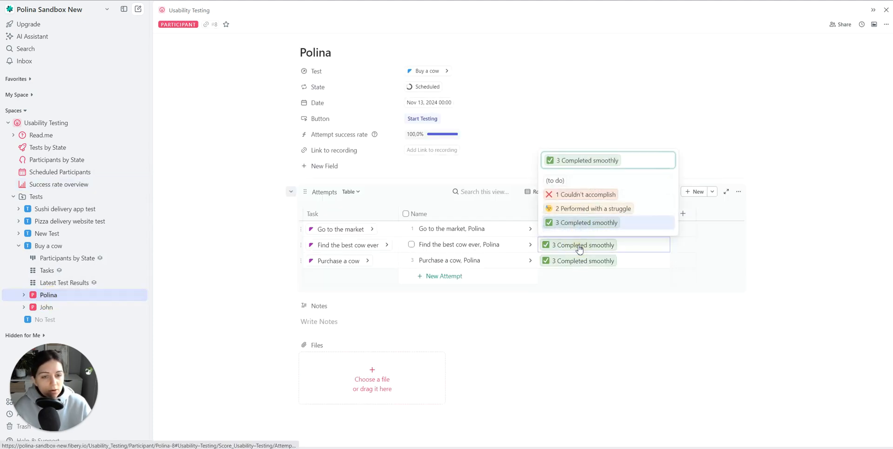
click(556, 195)
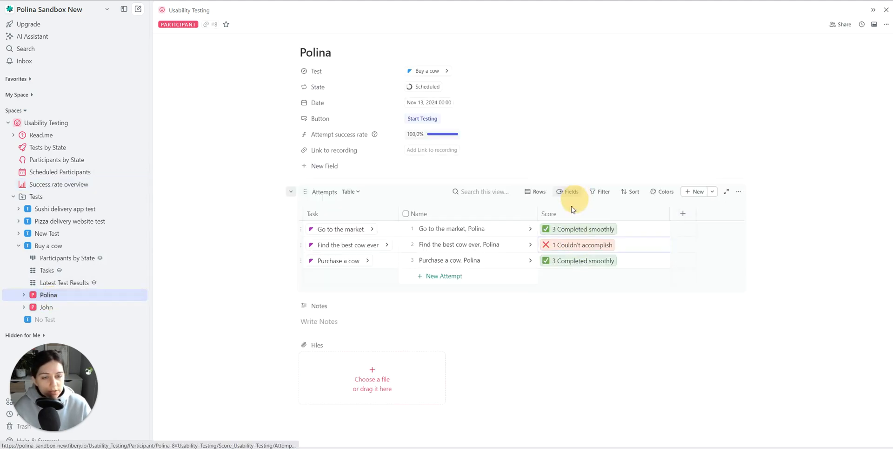
Change the Nov 28 Buy a cow participant's "Find the best cow ever" score to "1 Couldn't accomplish".
click(49, 306)
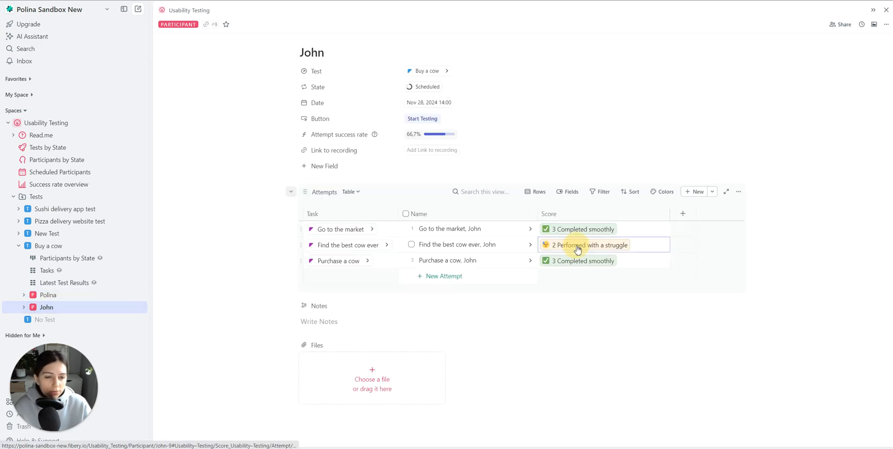
click(577, 245)
click(562, 199)
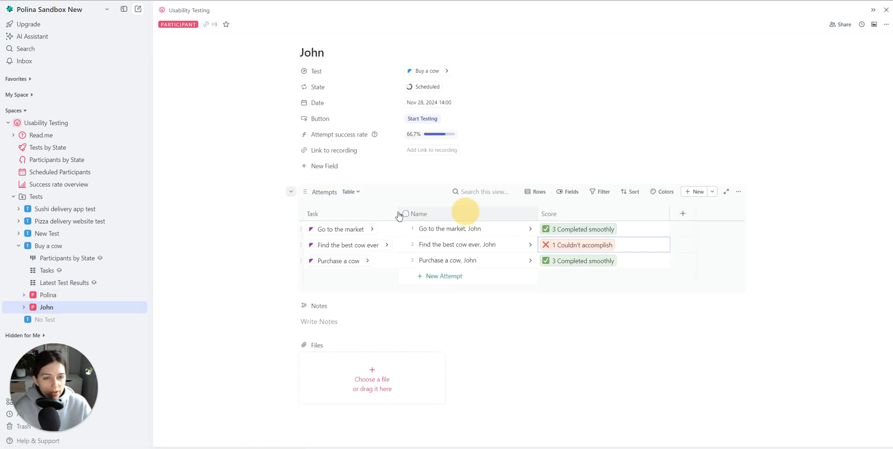
Collapse the Buy a cow test, then open the Success rate overview report's configuration and inspect the "Success Rate, %" axis settings.
click(19, 245)
click(56, 184)
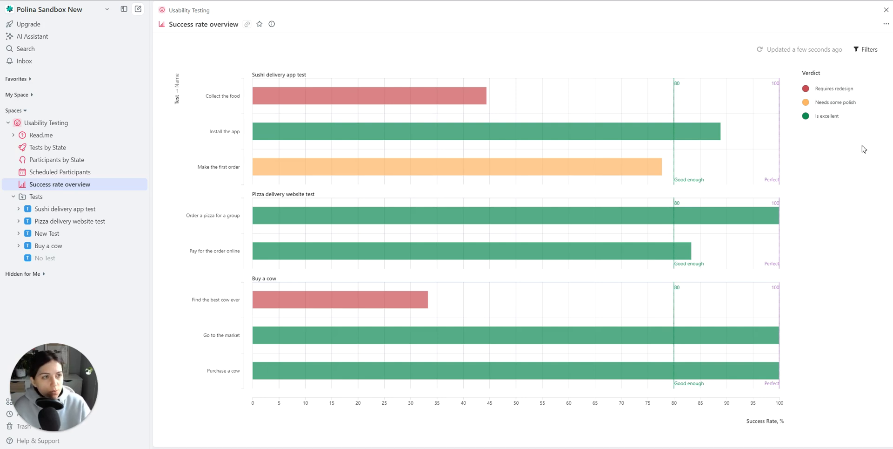
click(886, 24)
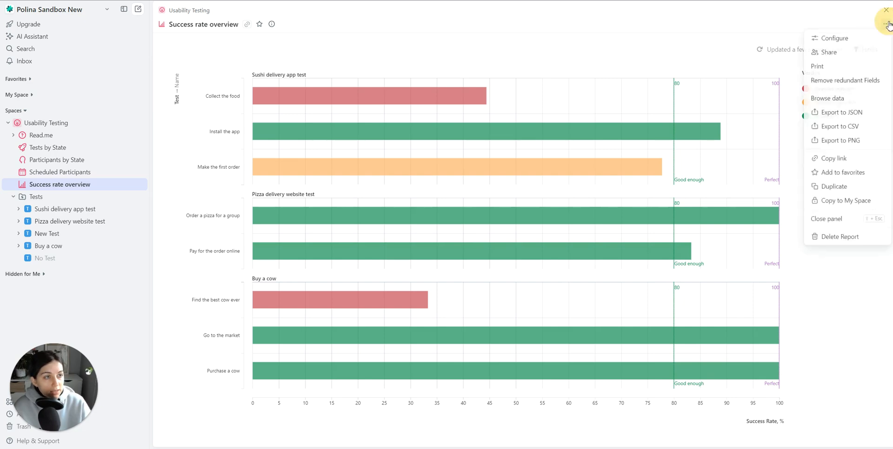
click(857, 38)
click(556, 431)
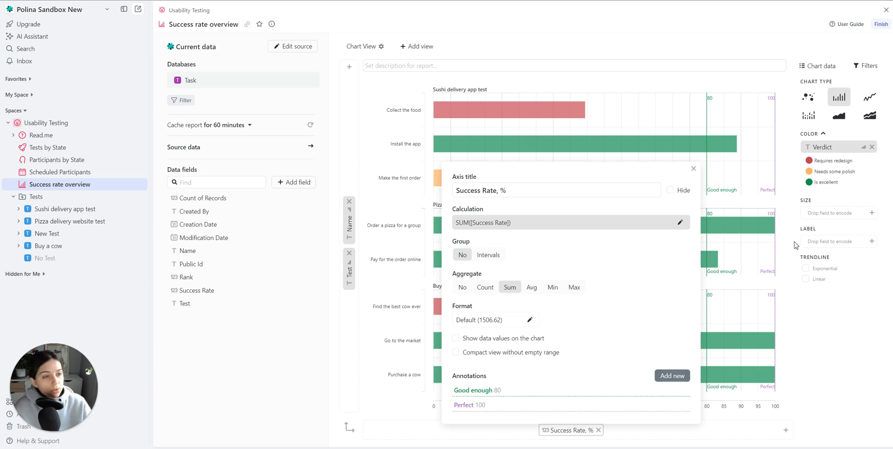
click(818, 350)
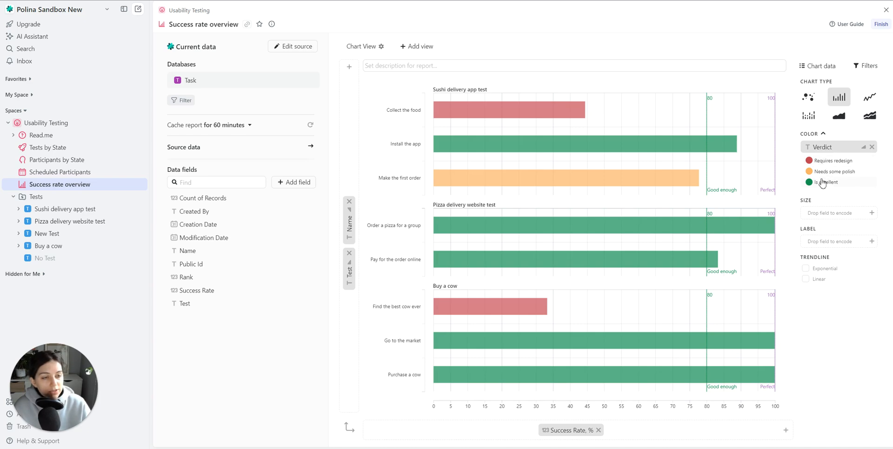
Inspect the calculation behind the Verdict color without changing it, and finish configuring the report.
click(815, 147)
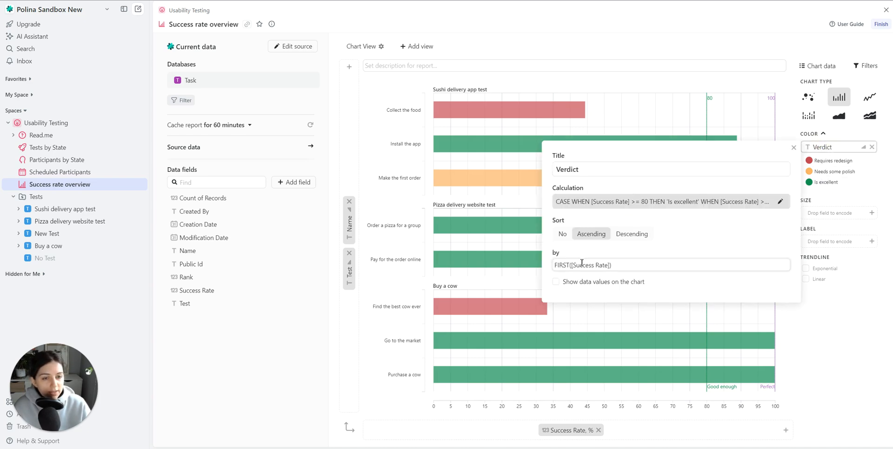
click(629, 201)
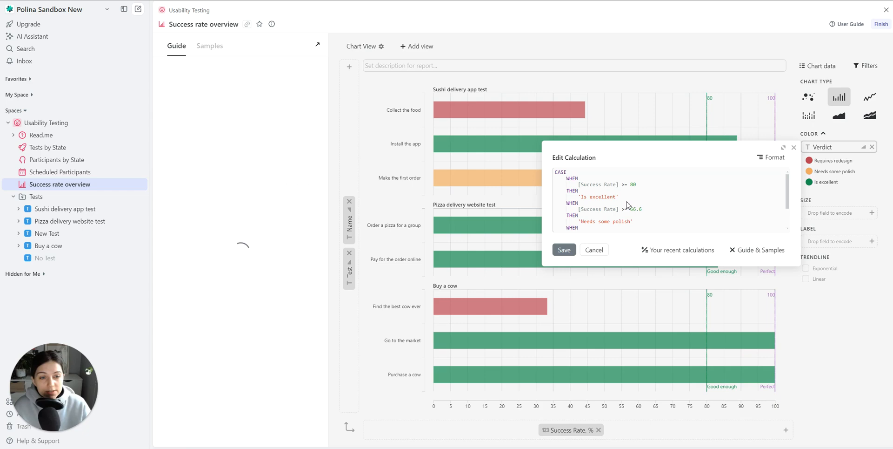
scroll(628, 202, up, 2)
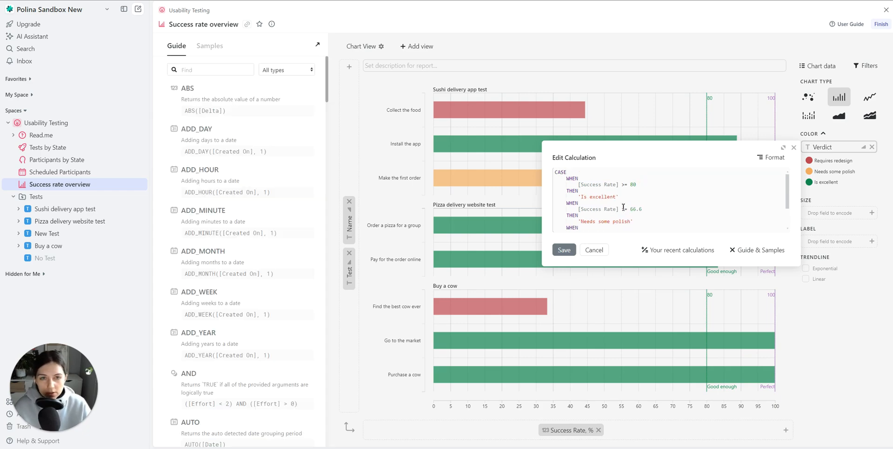
click(594, 250)
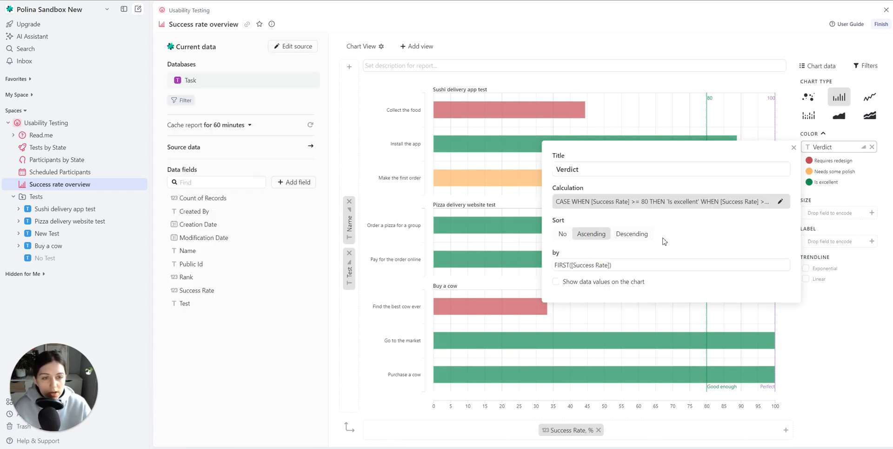
click(880, 25)
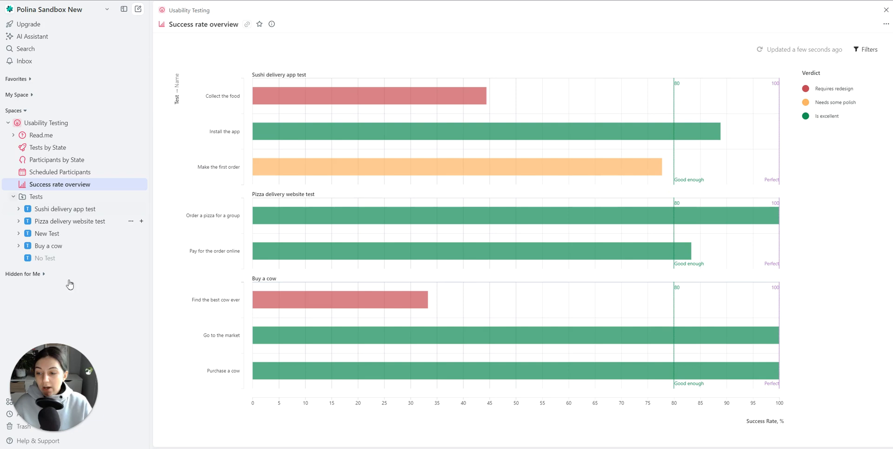
View the Help & Support options, then collapse the Tests folder.
click(29, 442)
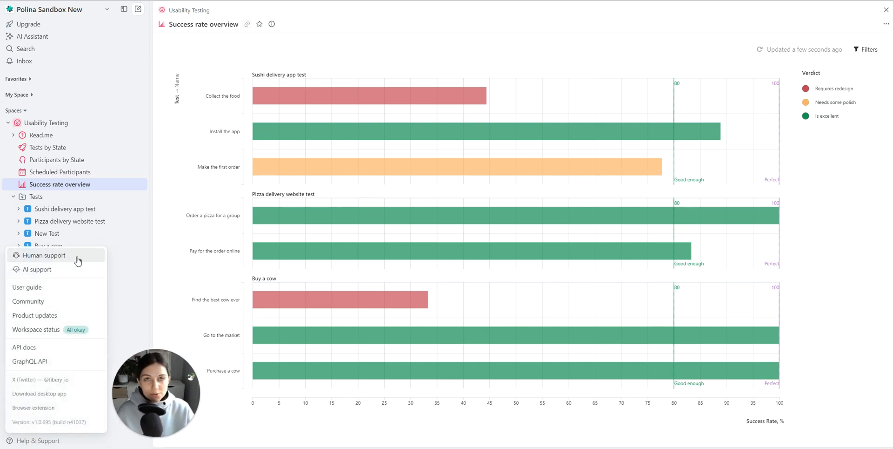
click(14, 197)
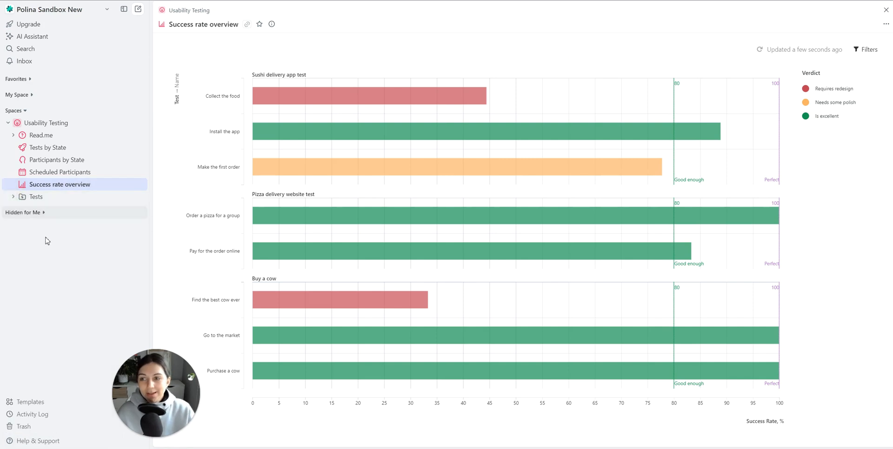